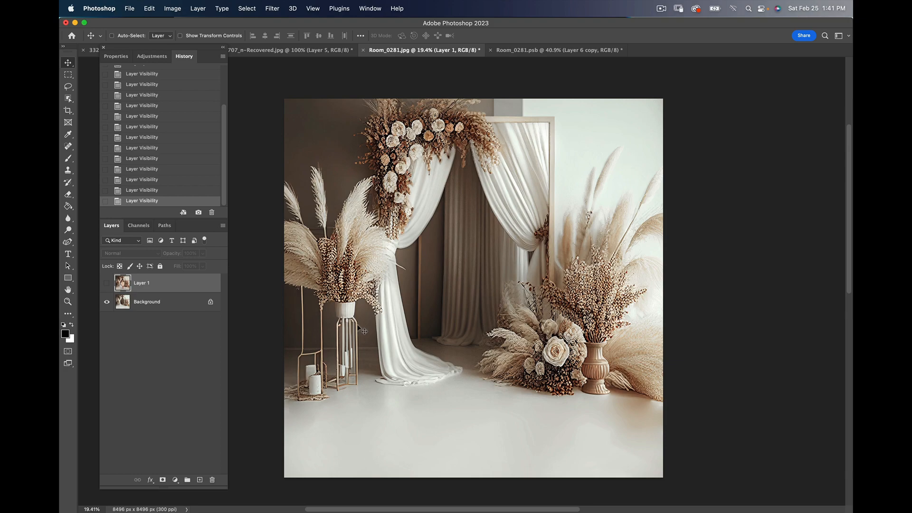
Show Layer 1 in the Room_0281.jpg backdrop document and delete it.
key("z")
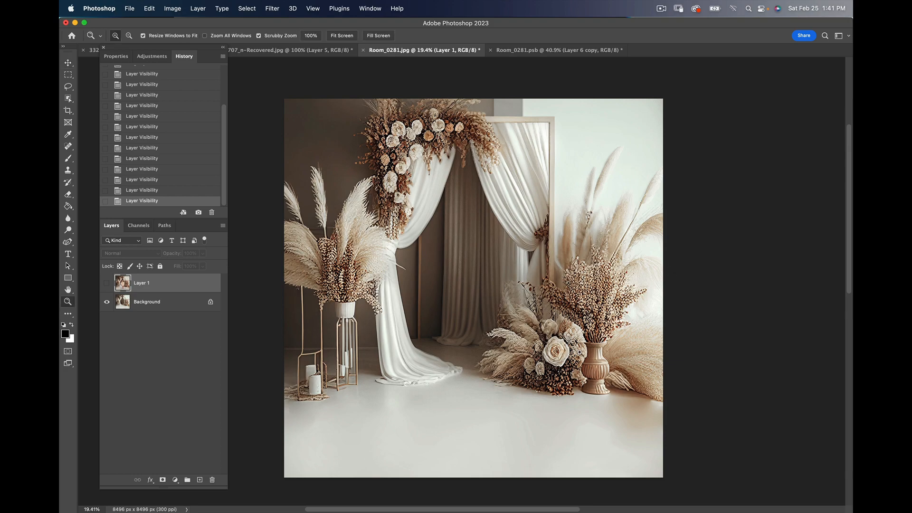
left_click_drag(580, 353, 628, 289)
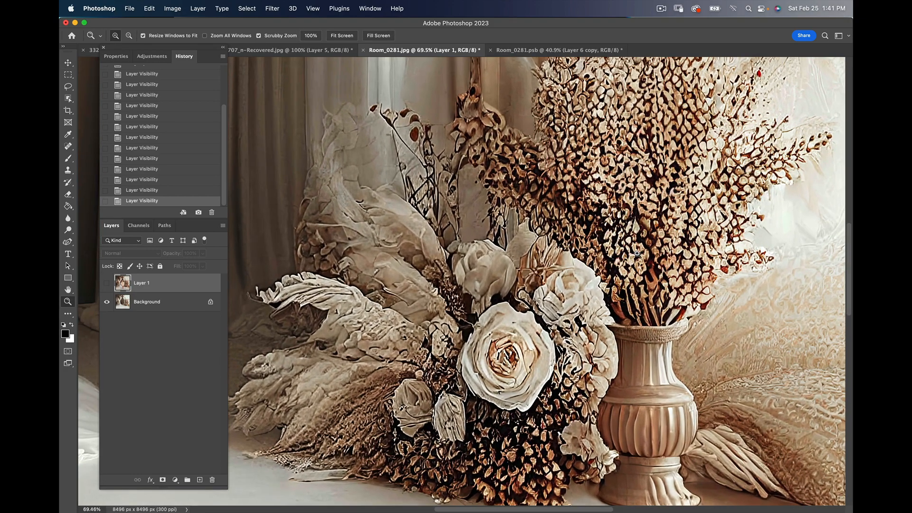
left_click_drag(638, 251, 600, 252)
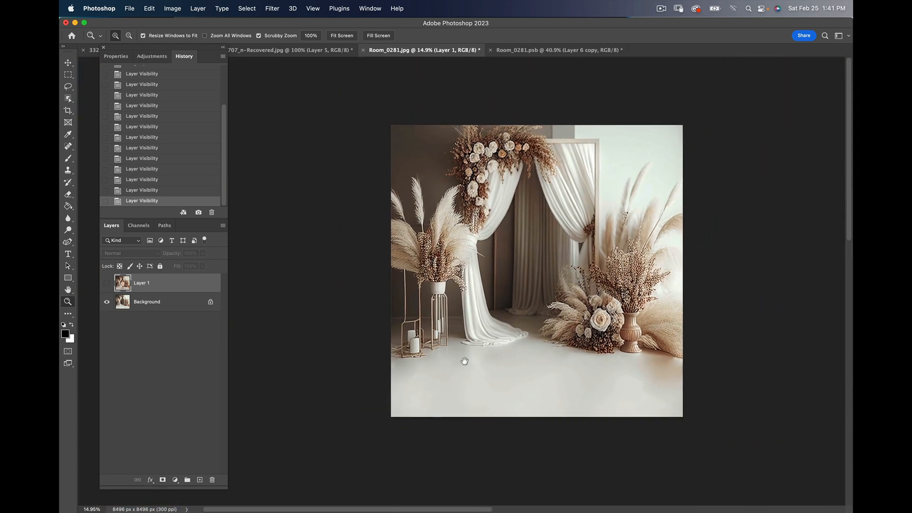
left_click(107, 283)
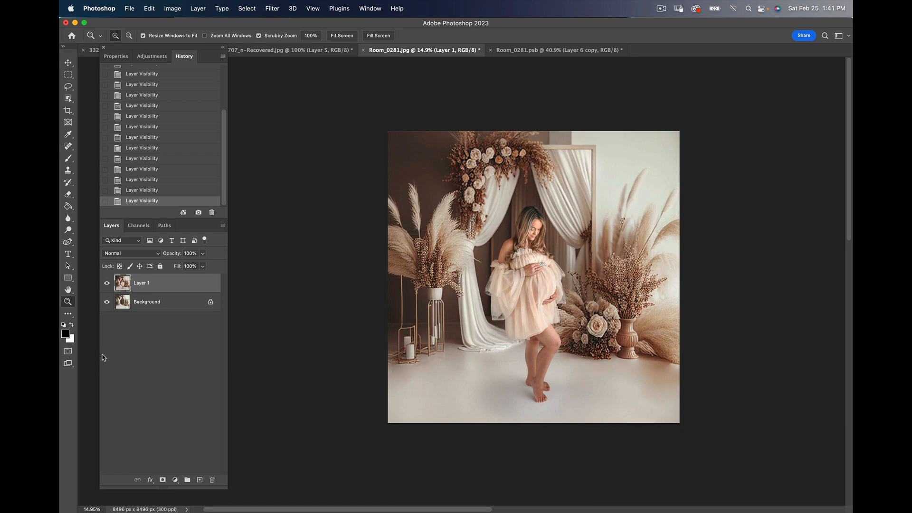
left_click(194, 283)
left_click_drag(193, 283, 213, 481)
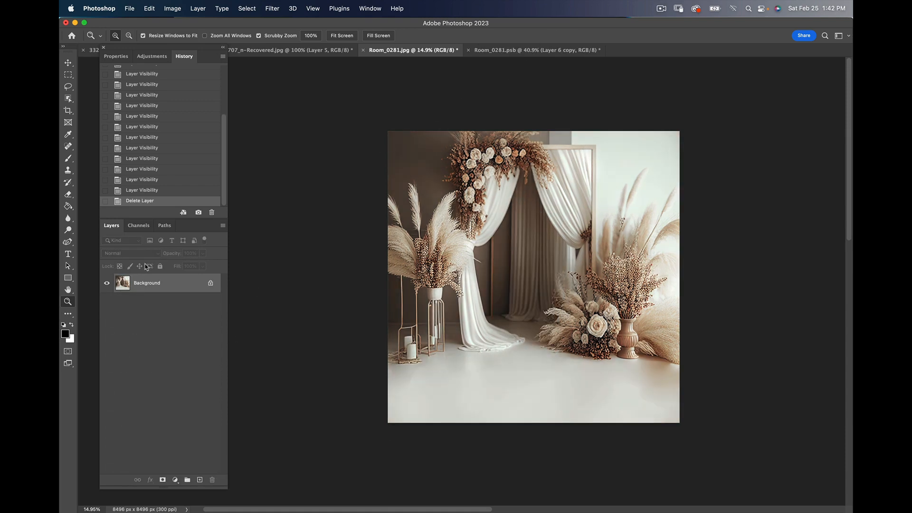
Switch to Room_0281.psb and compare the portrait with the Levels 4, Levels 3 and smoothing layers hidden and shown.
left_click(554, 51)
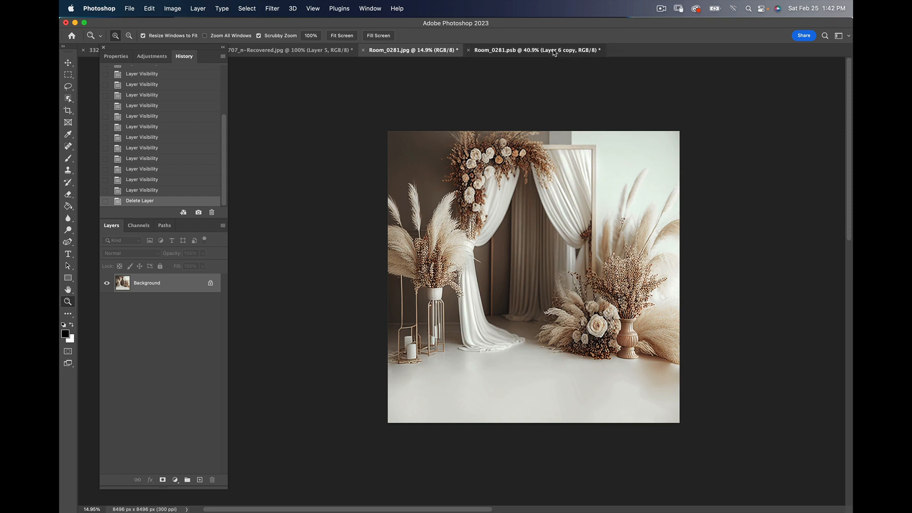
left_click_drag(568, 126, 536, 131)
left_click_drag(479, 216, 435, 255)
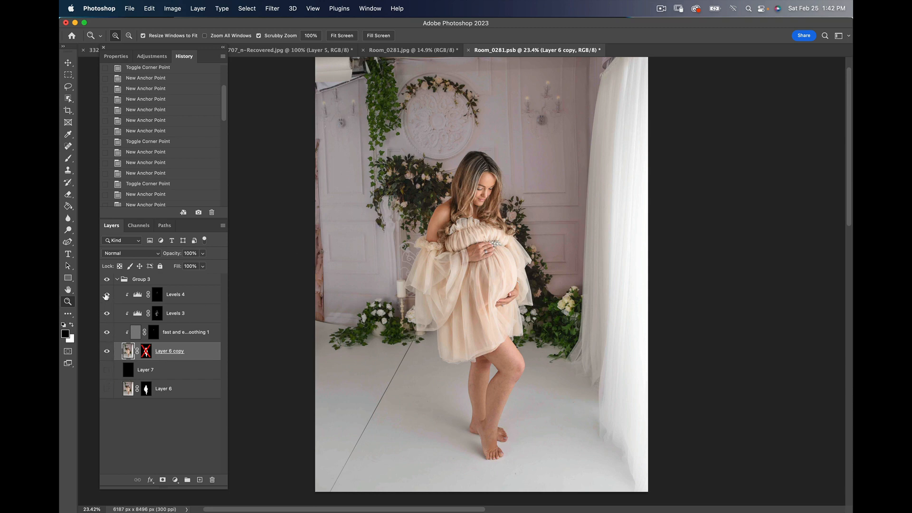
left_click_drag(107, 296, 107, 332)
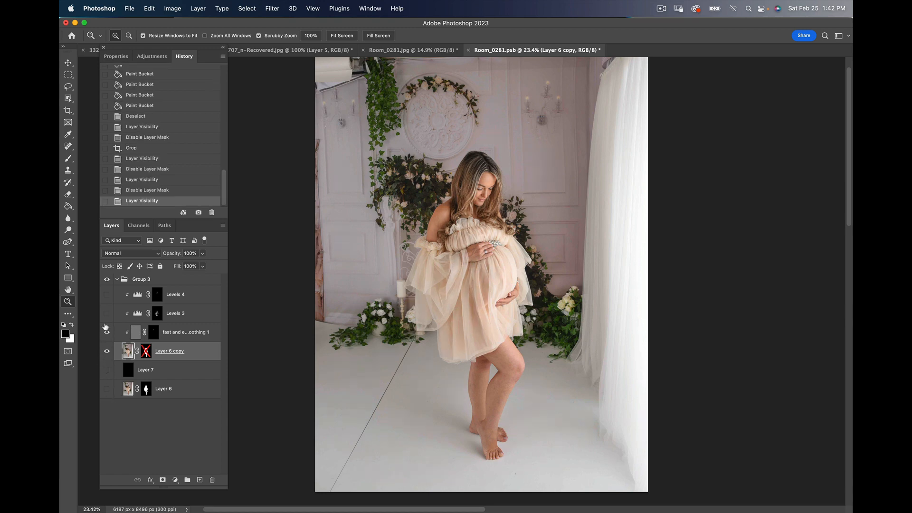
left_click_drag(107, 332, 106, 305)
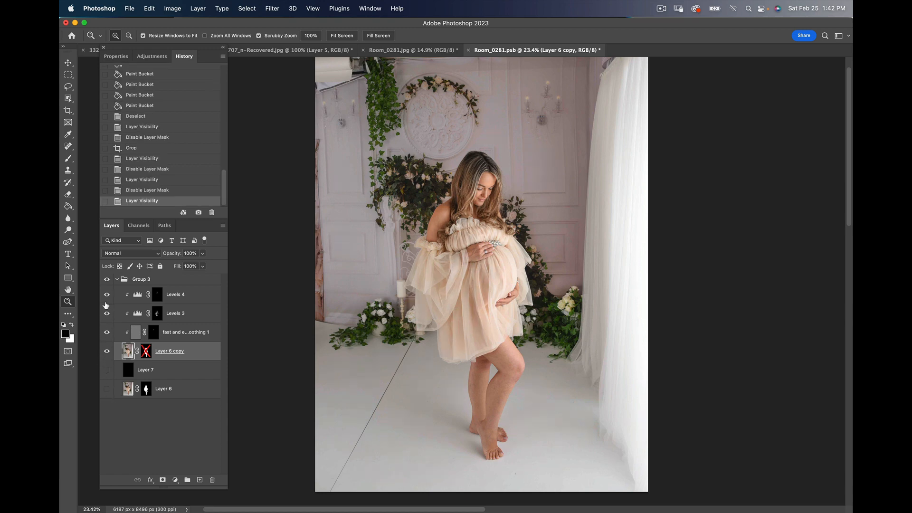
Collapse Group 3 and move it from the portrait document into Room_0281.jpg, placing it near the middle of the backdrop.
left_click(117, 280)
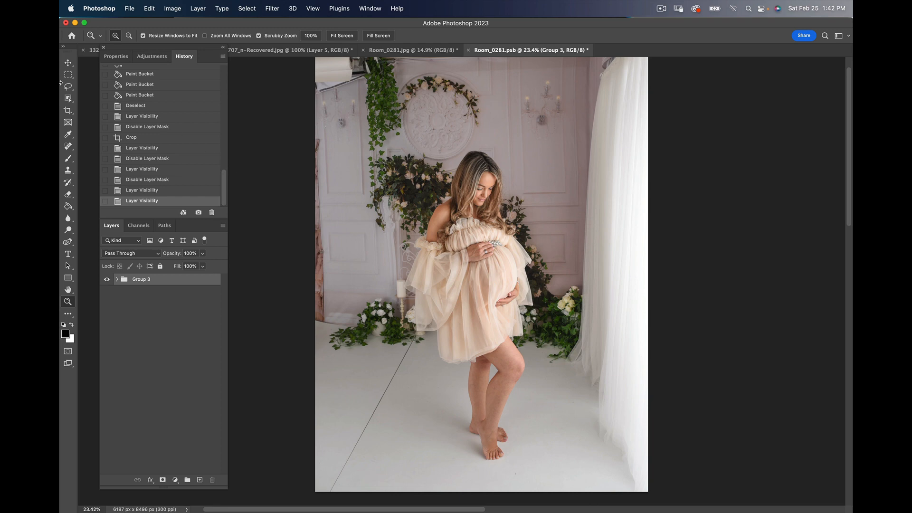
left_click(68, 64)
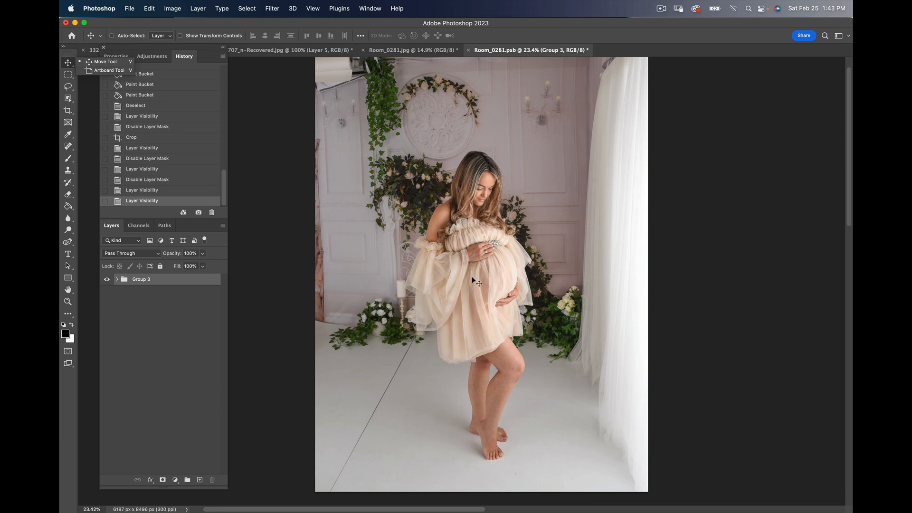
left_click_drag(477, 263, 416, 53)
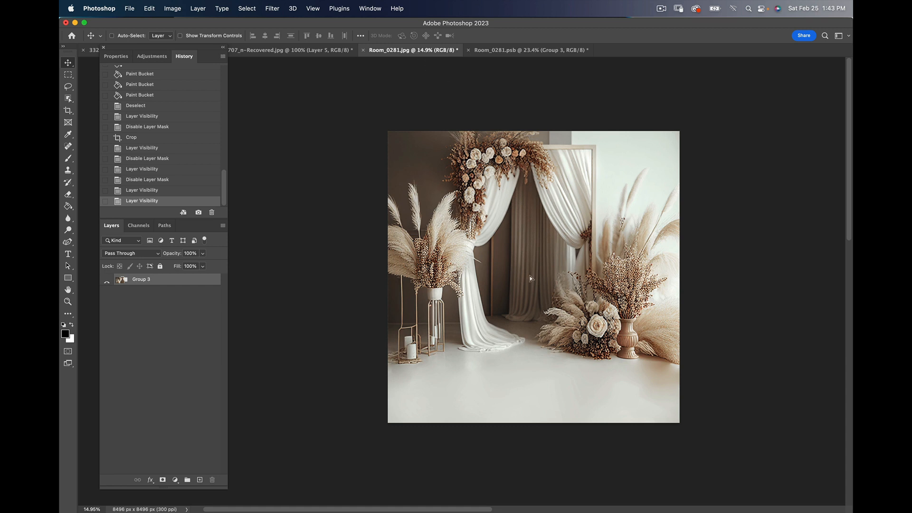
left_click_drag(529, 275, 527, 281)
left_click_drag(526, 357, 552, 297)
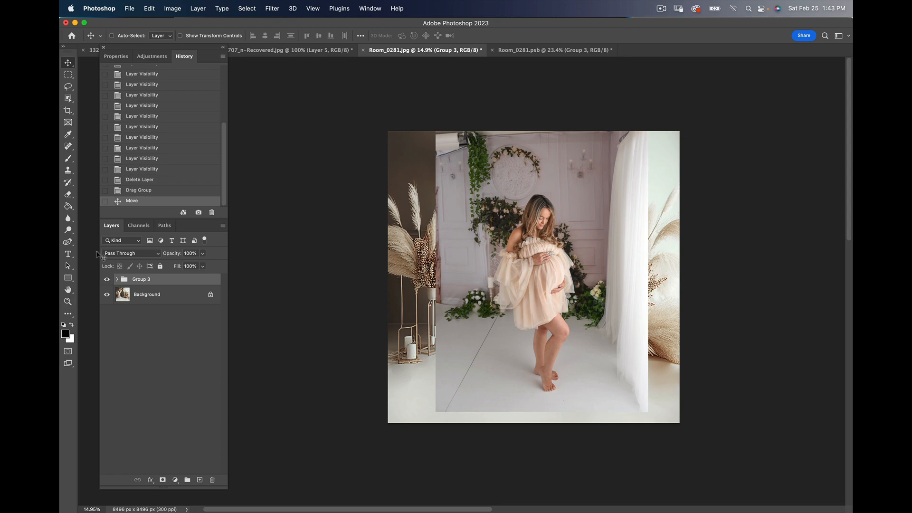
Expand the visible Group 3 and enable the layer mask on Layer 6 copy.
left_click(107, 281)
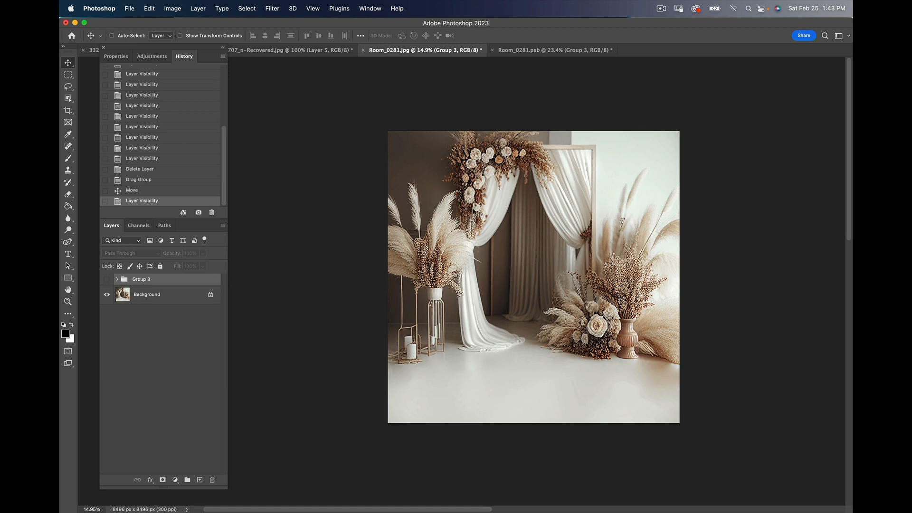
scroll(496, 261, "right", 3)
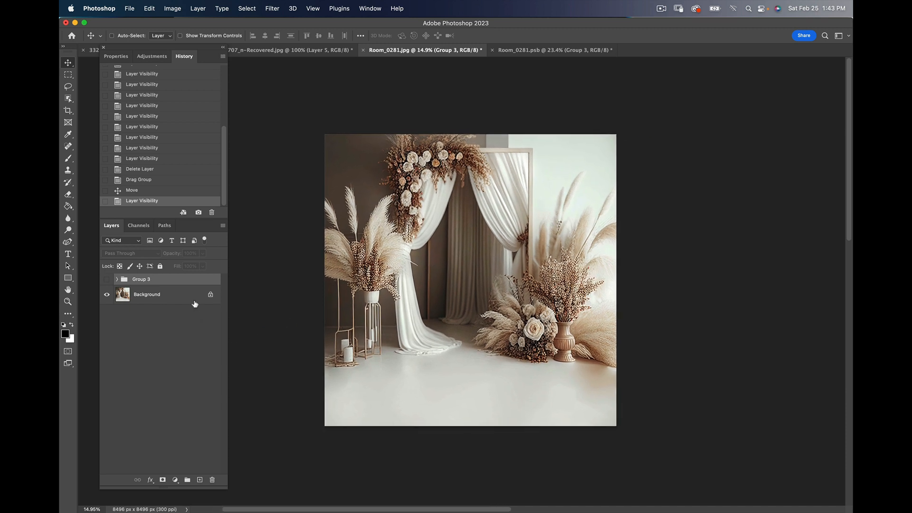
left_click(106, 280)
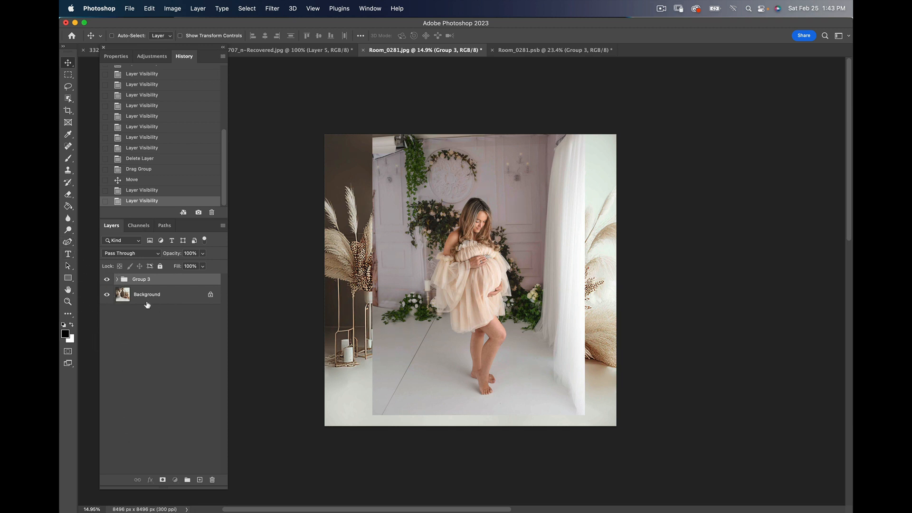
left_click(118, 279)
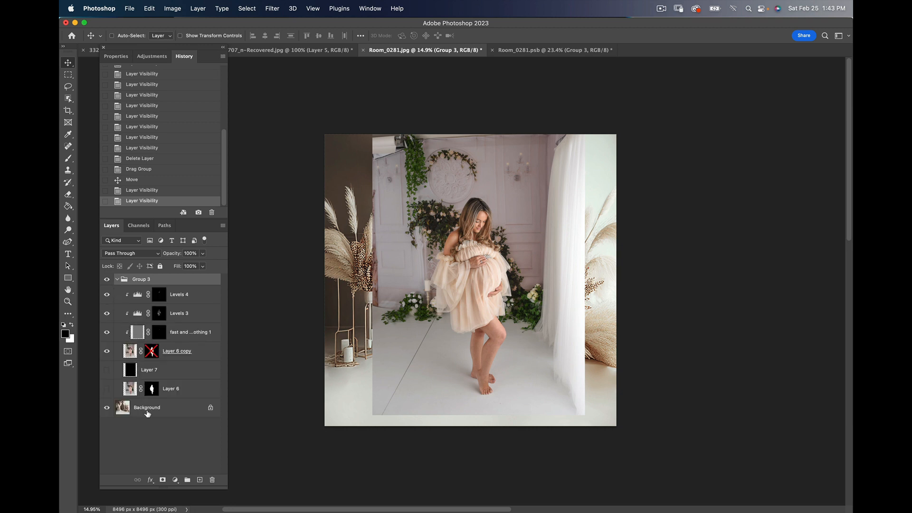
left_click(152, 353, "shift")
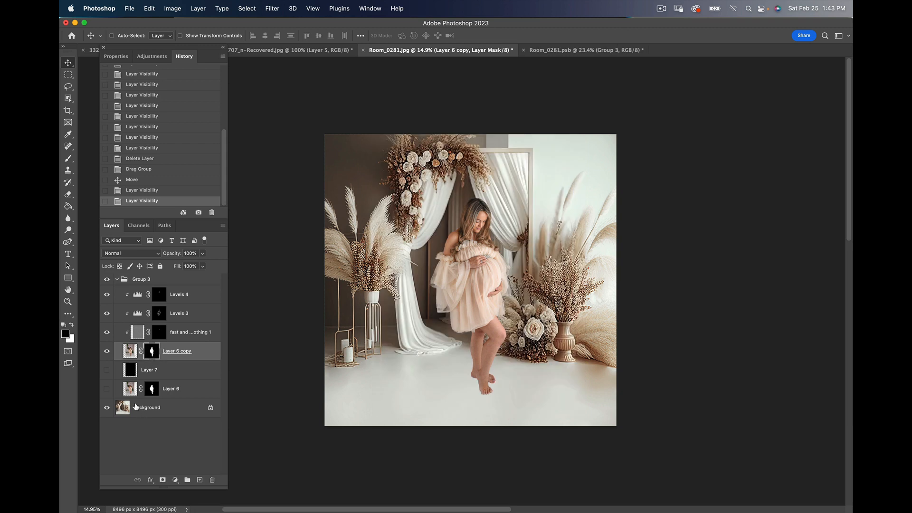
Check the woman's cutout against the black Layer 7, comparing Layer 6 copy with its mask off and on.
left_click(105, 371)
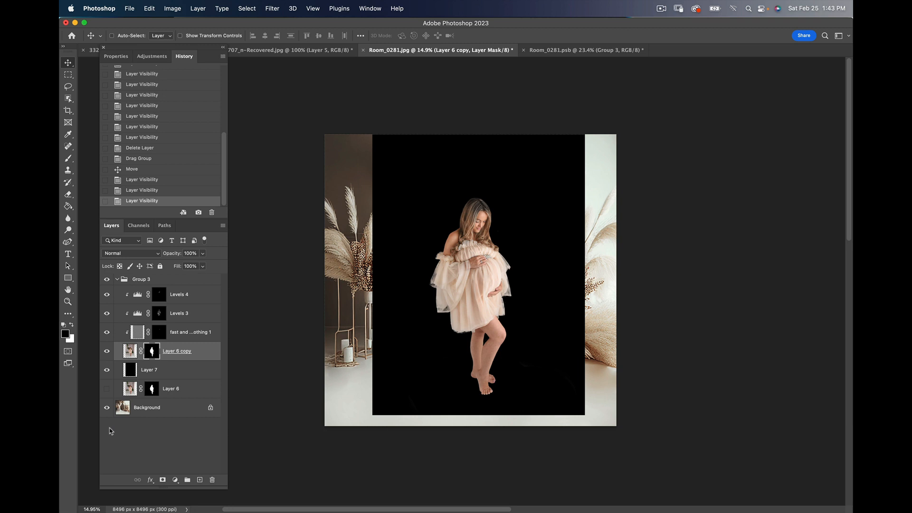
left_click(107, 373)
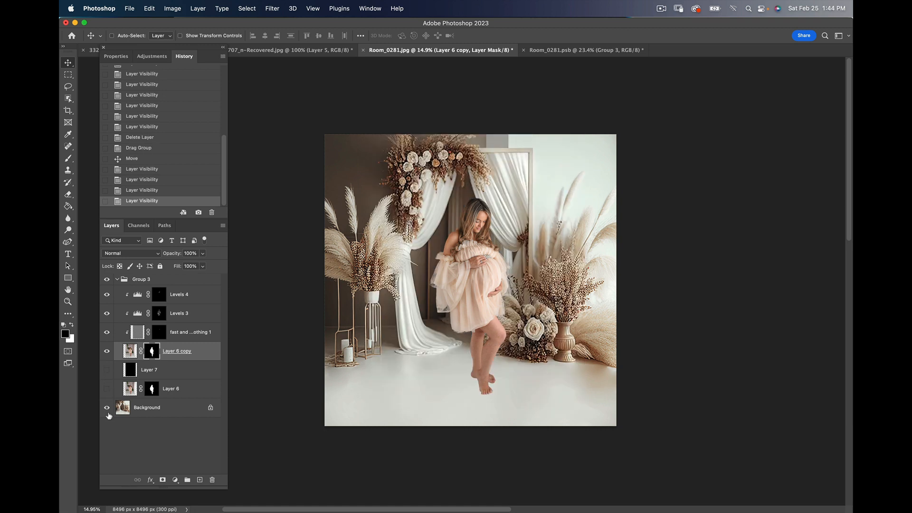
left_click(107, 372)
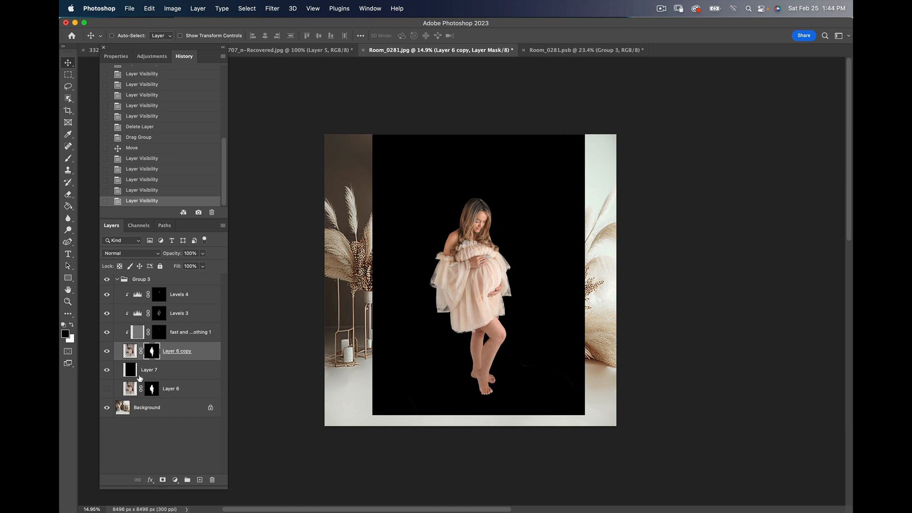
left_click(152, 351, "shift")
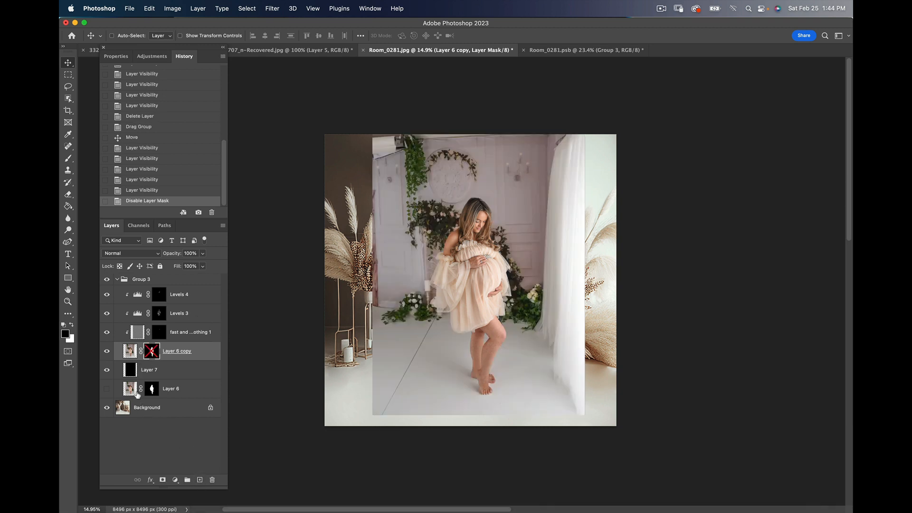
left_click(151, 351, "shift")
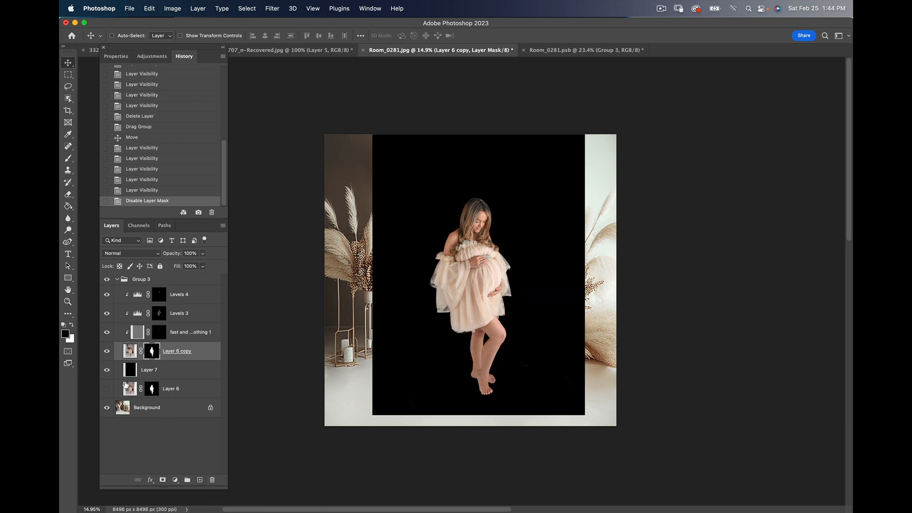
Hide the black Layer 7 and delete it from Group 3.
left_click(107, 371)
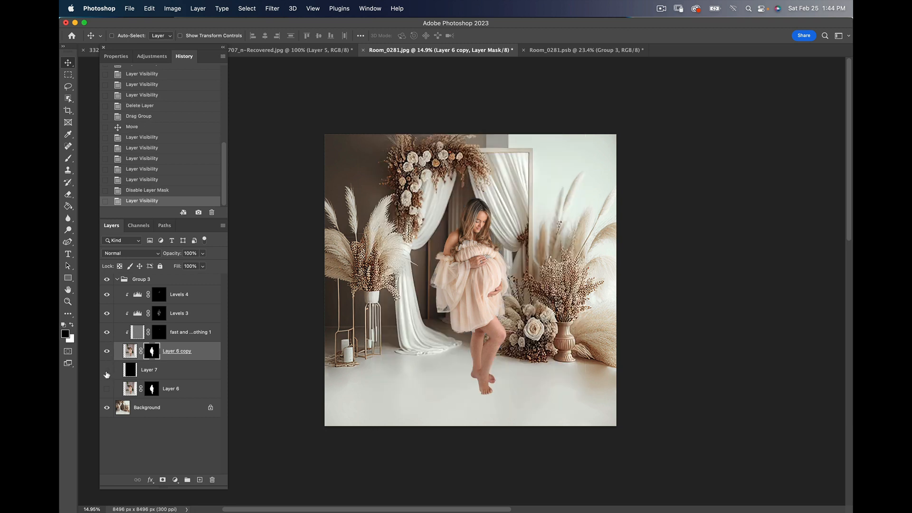
left_click(157, 370)
key("Delete")
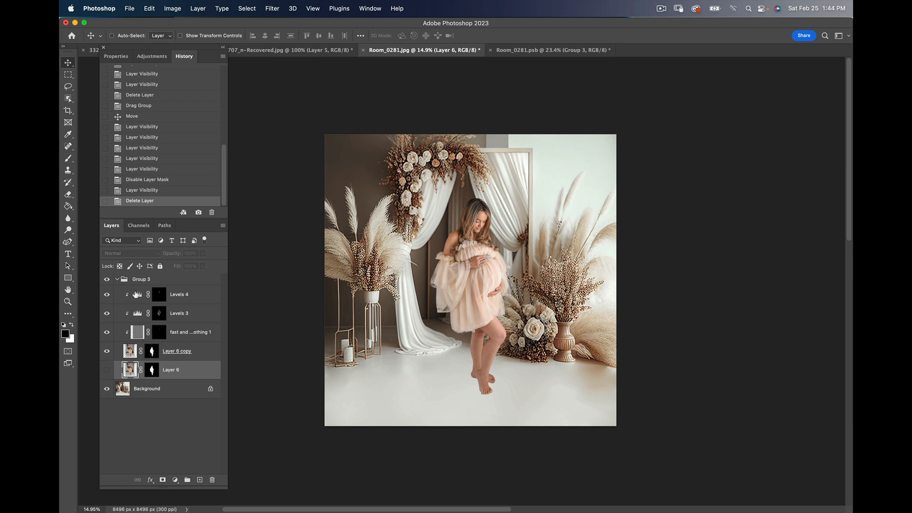
Link the layers from Levels 4 down to Layer 6 copy inside Group 3.
left_click(118, 280)
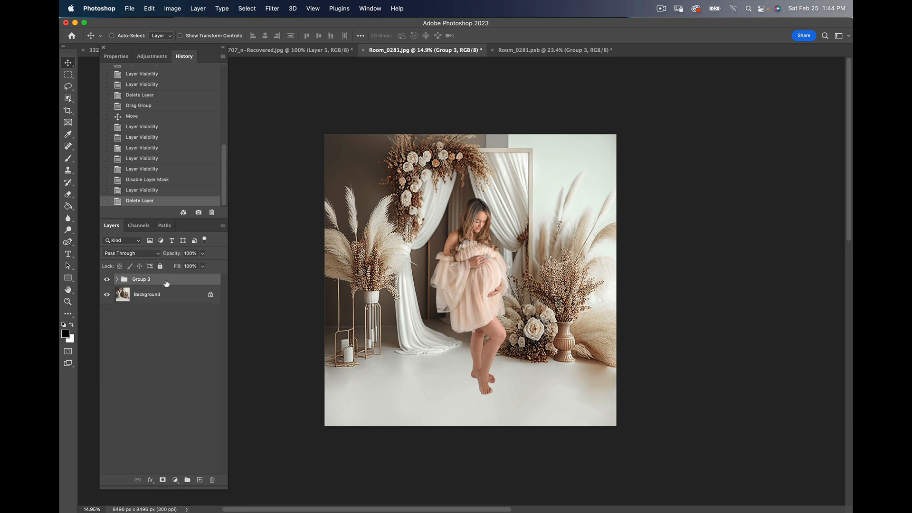
left_click(118, 280)
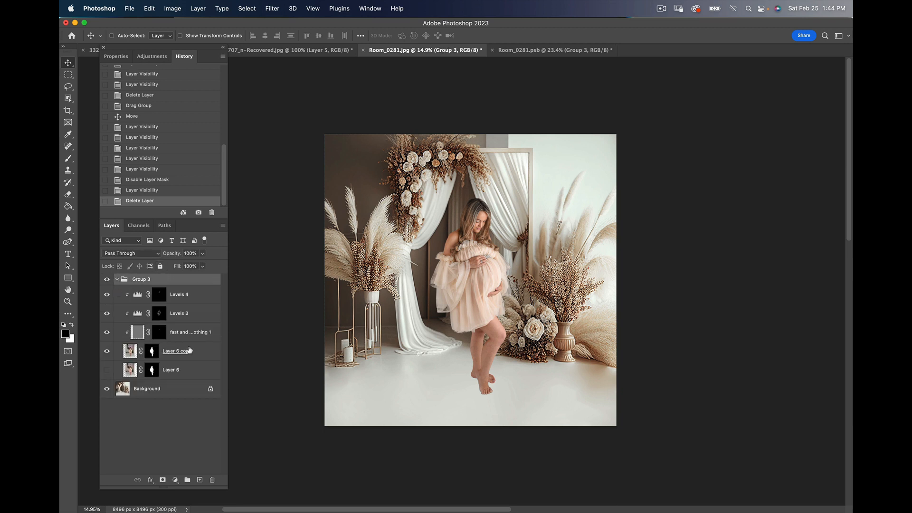
left_click(186, 297)
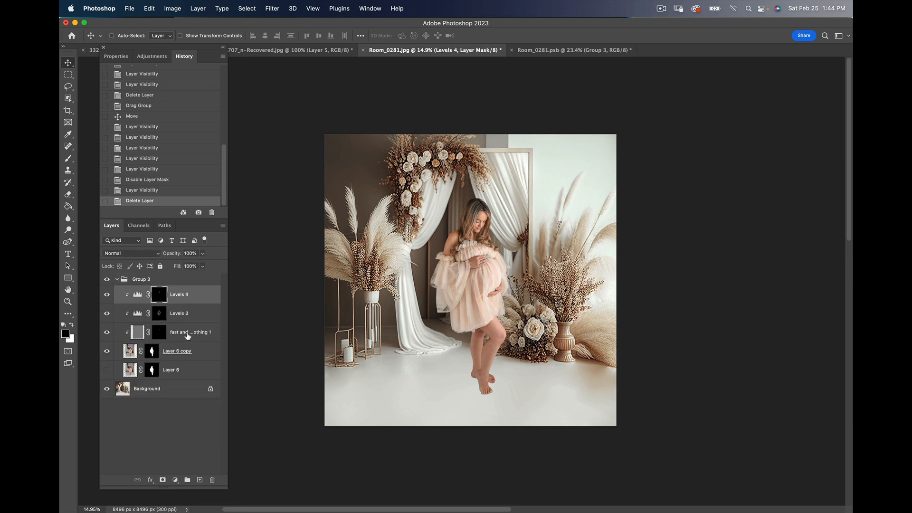
left_click(205, 353, "shift")
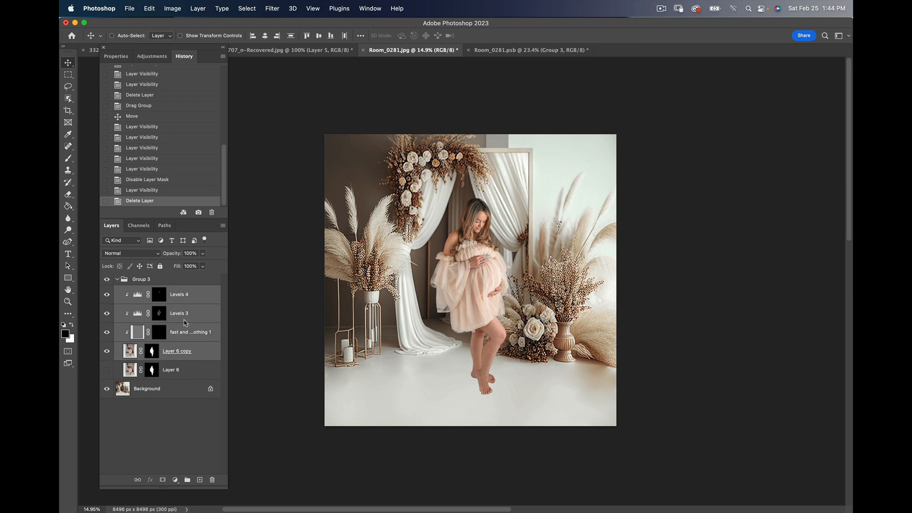
right_click(186, 323)
left_click(209, 271)
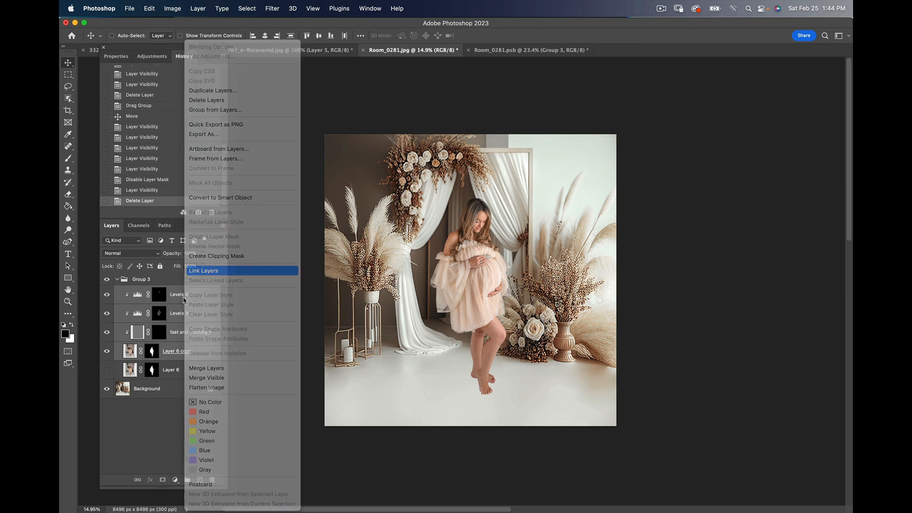
Delete the hidden Layer 6 from Group 3 and collapse the group.
left_click(181, 281)
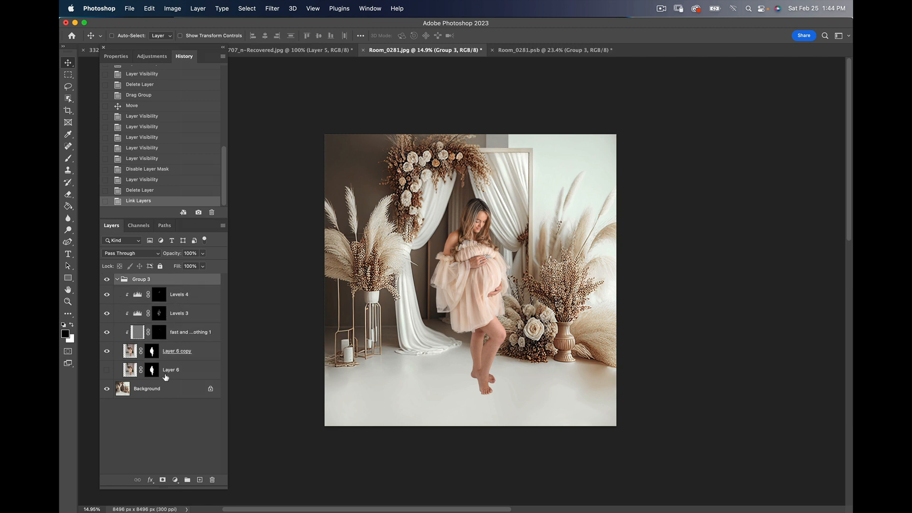
left_click(181, 372)
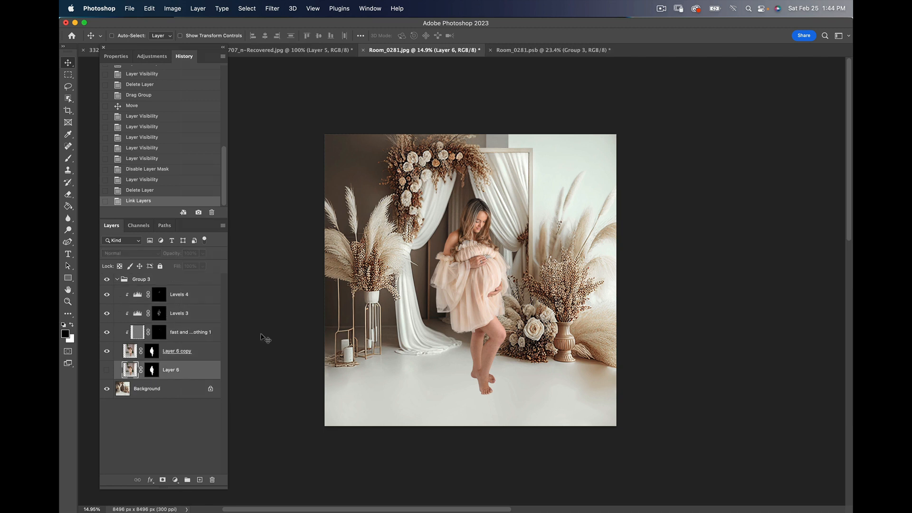
left_click_drag(200, 373, 213, 480)
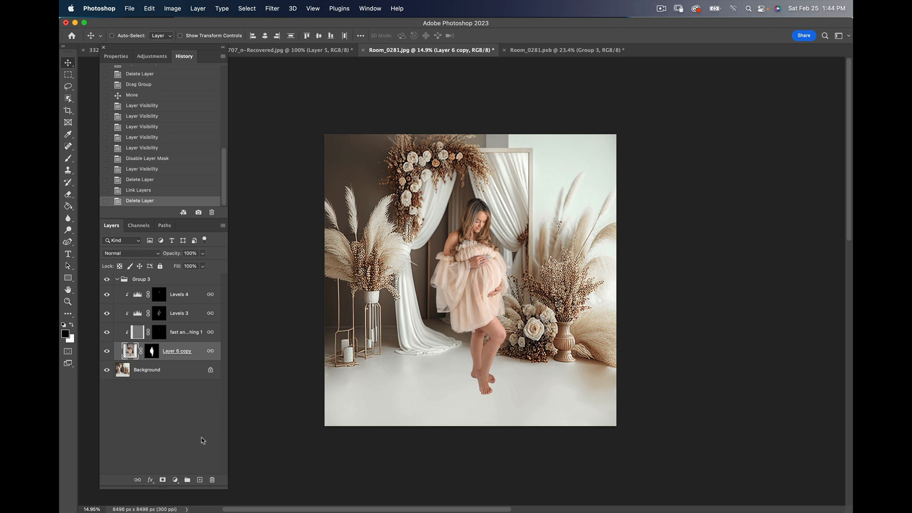
left_click(122, 280)
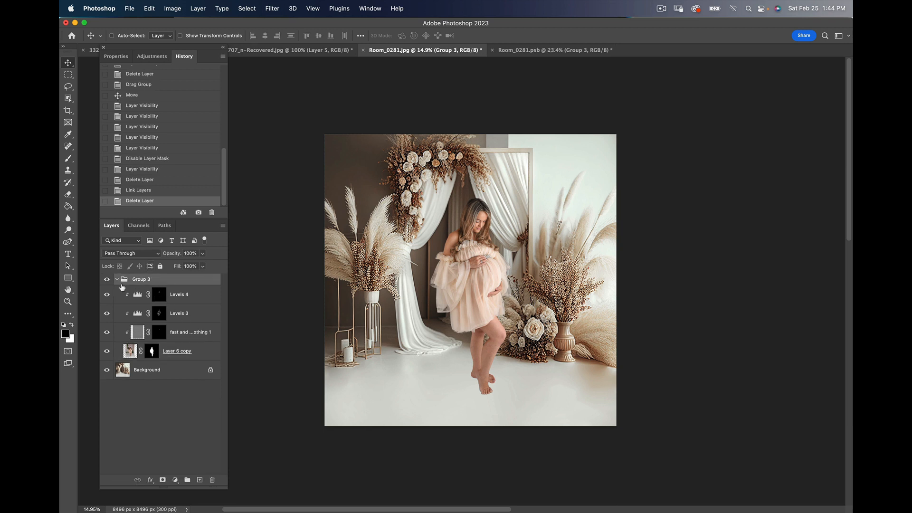
left_click(117, 281)
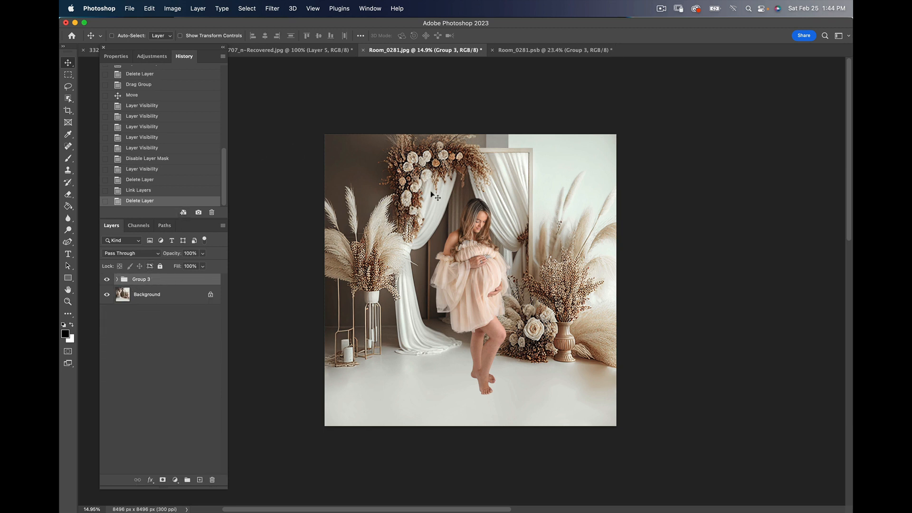
Move the woman in Group 3 slightly down and left on the studio floor, and expand the group.
mouse_move(486, 283)
left_mouse_down()
mouse_move(481, 300)
mouse_move(479, 279)
mouse_move(477, 292)
left_mouse_up()
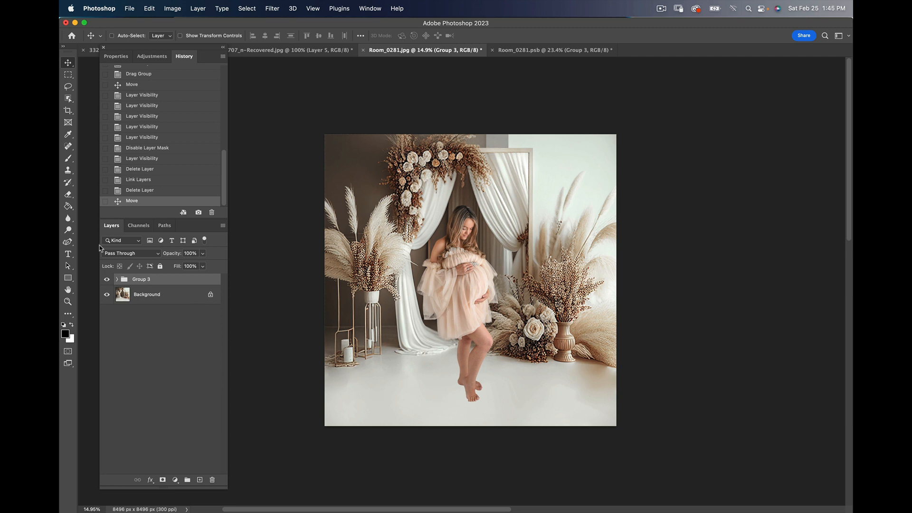
left_click(117, 280)
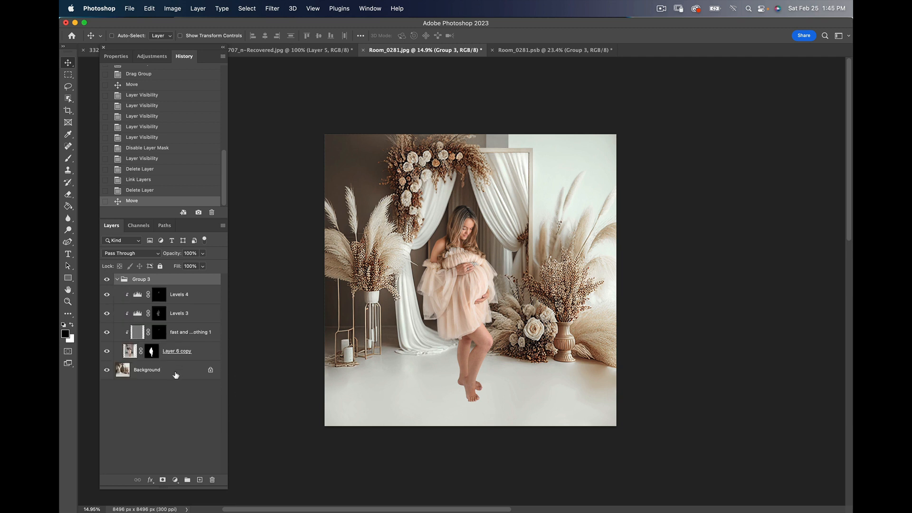
Target Layer 6 copy's mask and set up a white 1100 px Brush with 0% hardness and 25% opacity.
left_click(152, 354)
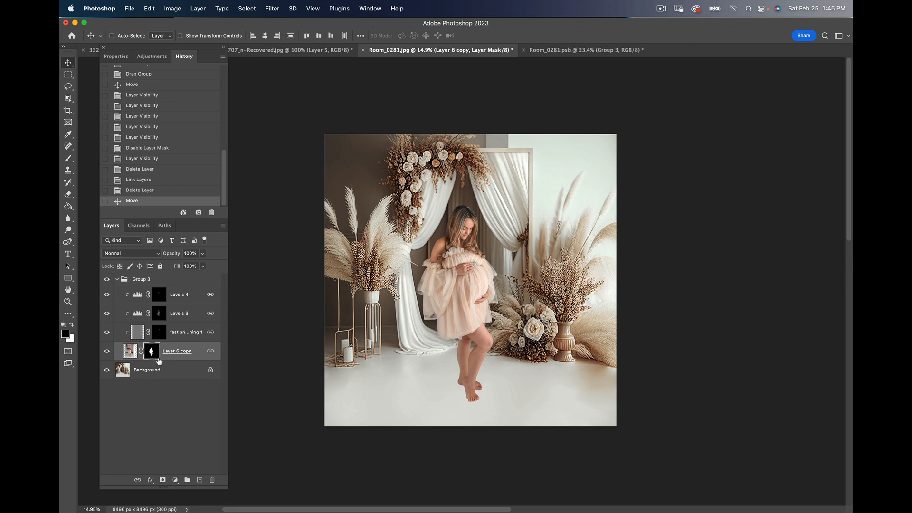
left_click(71, 325)
left_click(70, 162)
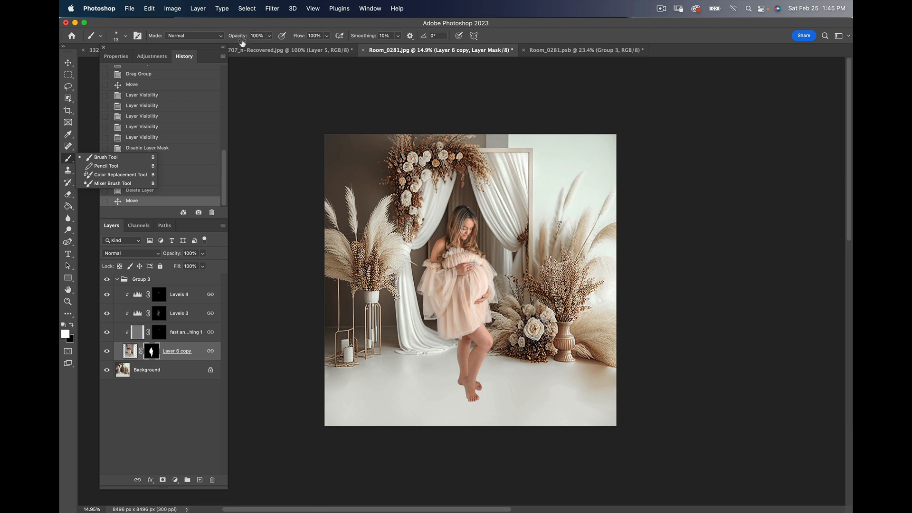
mouse_move(241, 39)
left_mouse_down()
mouse_move(215, 42)
mouse_move(221, 55)
left_mouse_up()
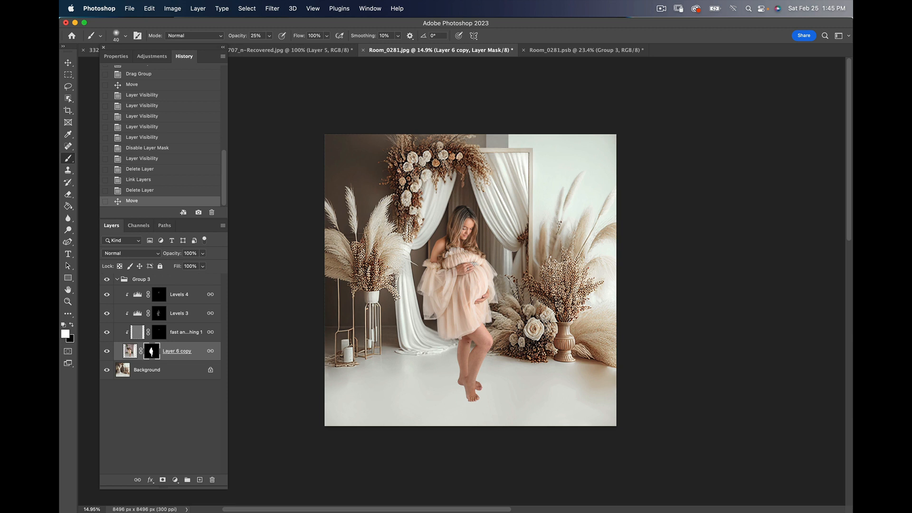
key("bracketright")
key("bracketright")
key("bracketright")
key("bracketright")
key("bracketright")
key("bracketright")
key("bracketright")
key("bracketright")
key("bracketright")
right_click(403, 345)
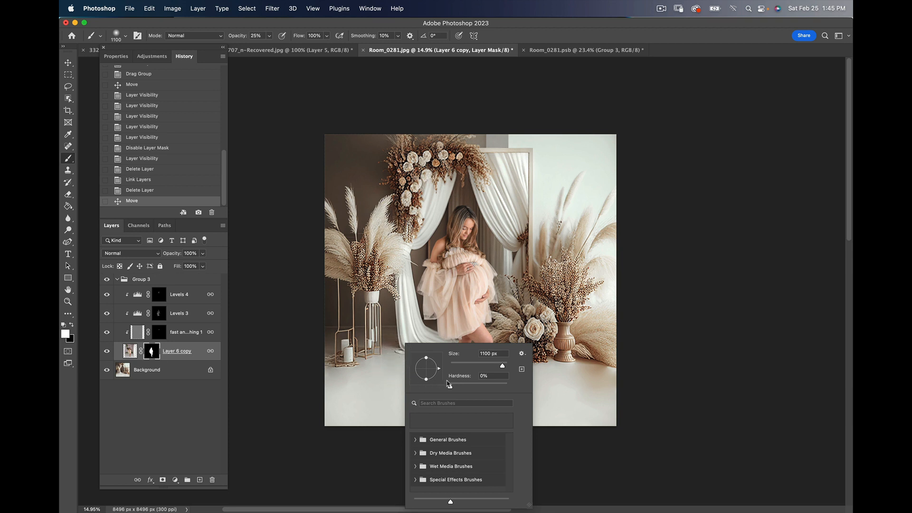
left_click(611, 38)
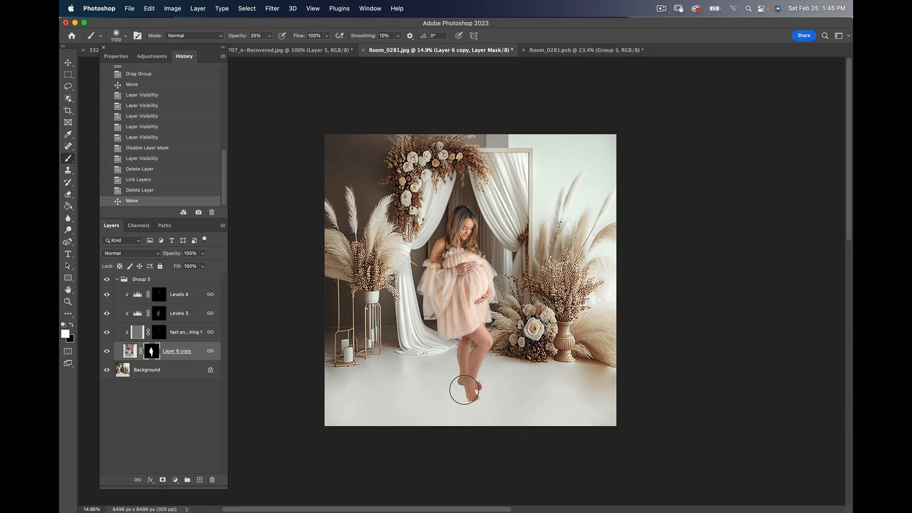
Paint white around the woman's feet on Layer 6 copy's mask to restore the floor shadow, and inspect the mask as a red overlay.
left_click_drag(463, 398, 470, 391)
mouse_move(468, 392)
left_mouse_down()
mouse_move(440, 397)
mouse_move(458, 388)
mouse_move(488, 396)
mouse_move(446, 403)
mouse_move(463, 396)
mouse_move(450, 400)
mouse_move(454, 359)
mouse_move(464, 403)
mouse_move(486, 400)
mouse_move(456, 400)
mouse_move(493, 395)
mouse_move(446, 397)
mouse_move(483, 395)
left_mouse_up()
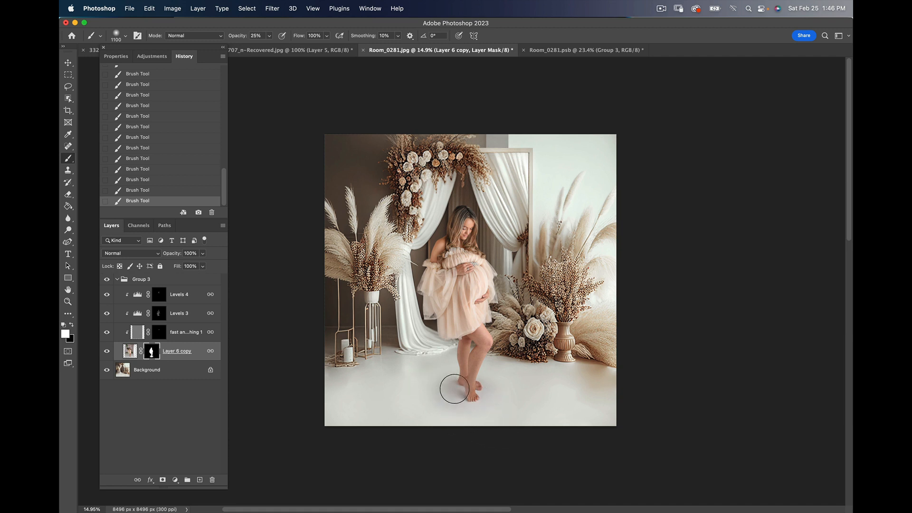
key("x")
key("backslash")
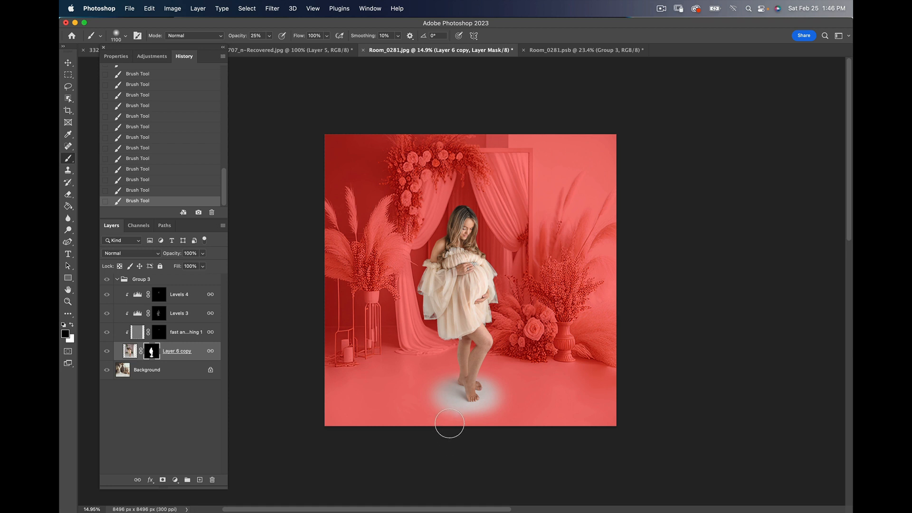
key("backslash")
key("x")
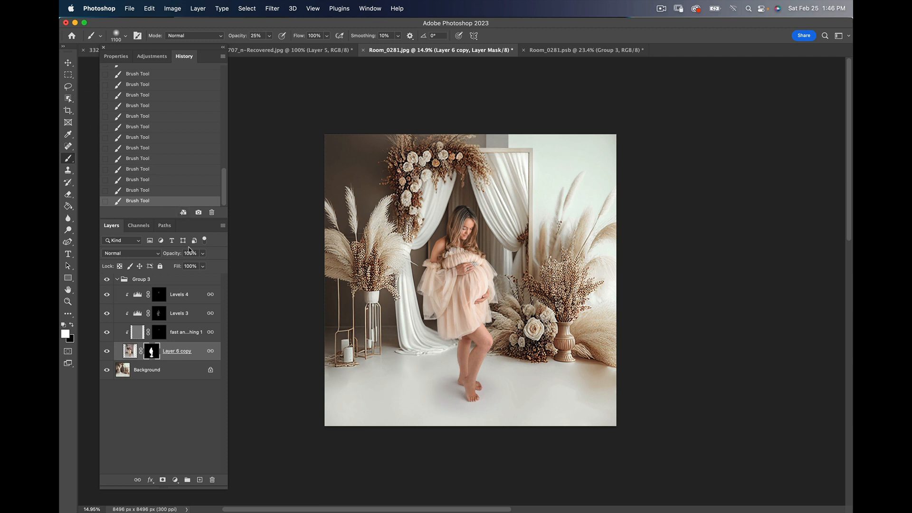
Undo the last five brush strokes around the feet on Layer 6 copy's mask.
key("super+z")
key("super+z")
key("super+z")
key("super+z")
key("super+z")
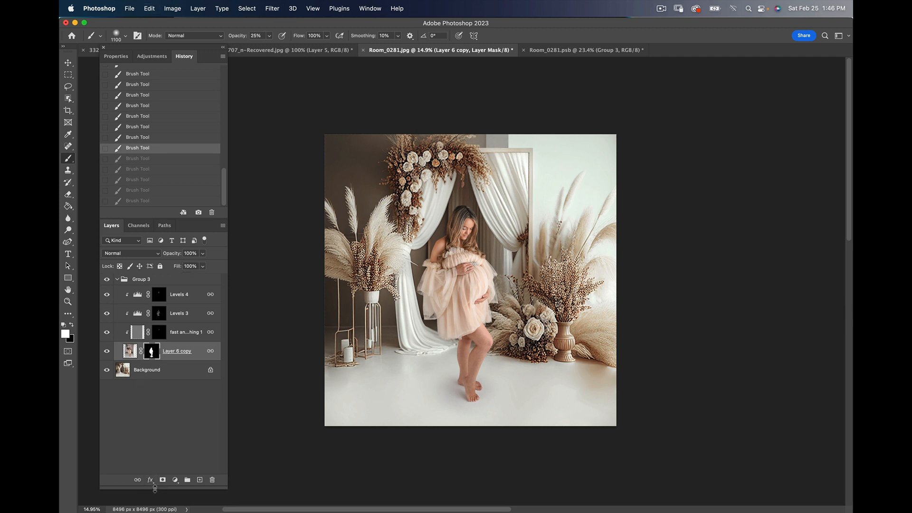
Lower the brush opacity to 11% and softly paint the shadow area around the feet on Layer 6 copy's mask.
left_click(117, 281)
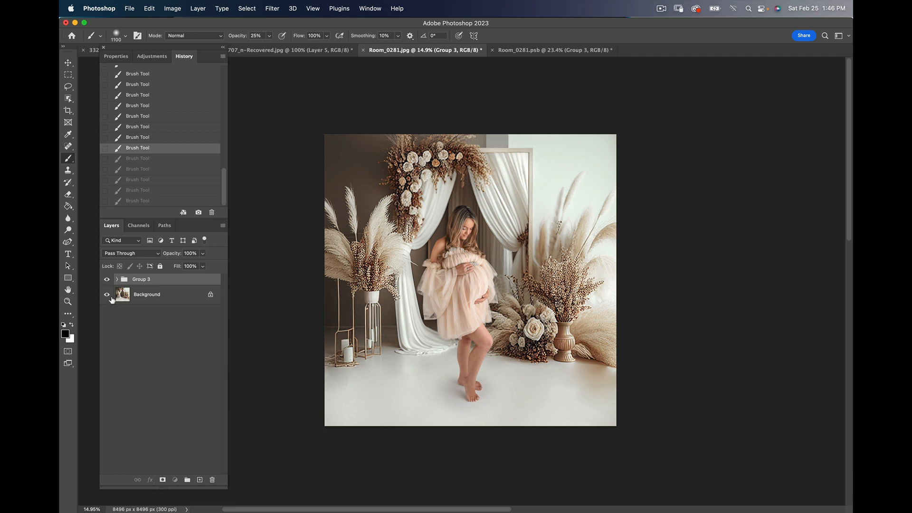
left_click(118, 279)
left_click(145, 353)
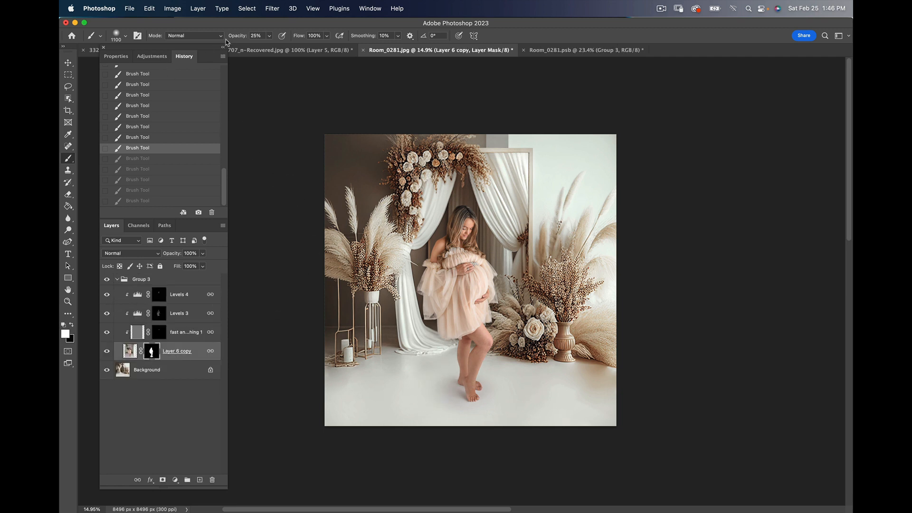
left_click_drag(240, 40, 228, 42)
mouse_move(466, 408)
left_mouse_down()
mouse_move(456, 395)
mouse_move(434, 392)
left_mouse_up()
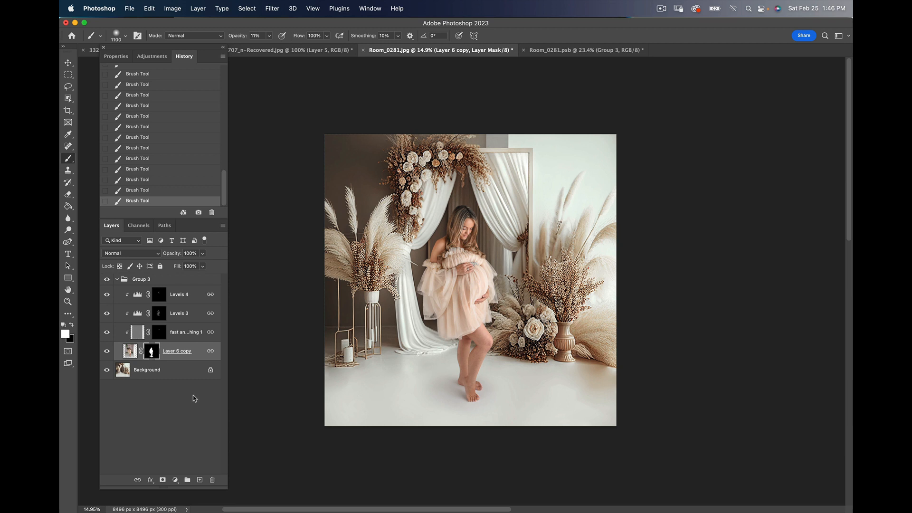
Duplicate the Background layer and convert the copy to a smart object.
left_click(191, 370)
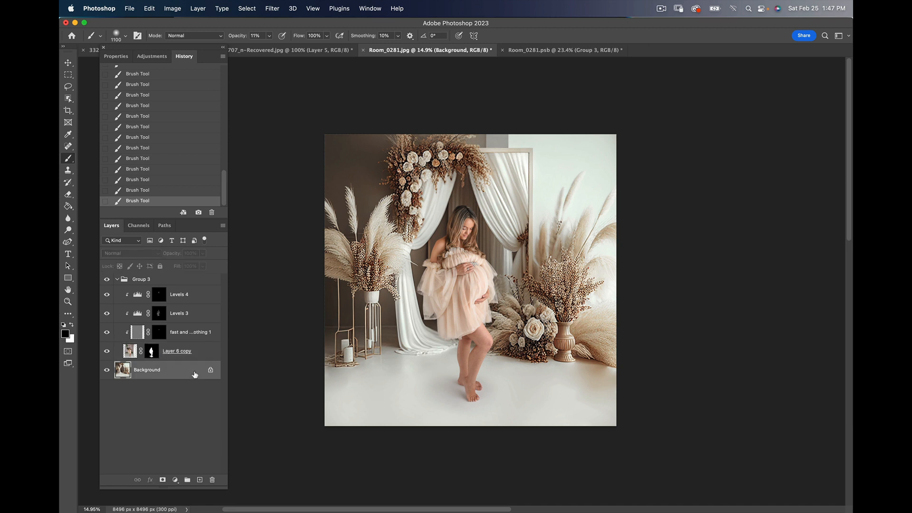
left_click_drag(194, 375, 198, 480)
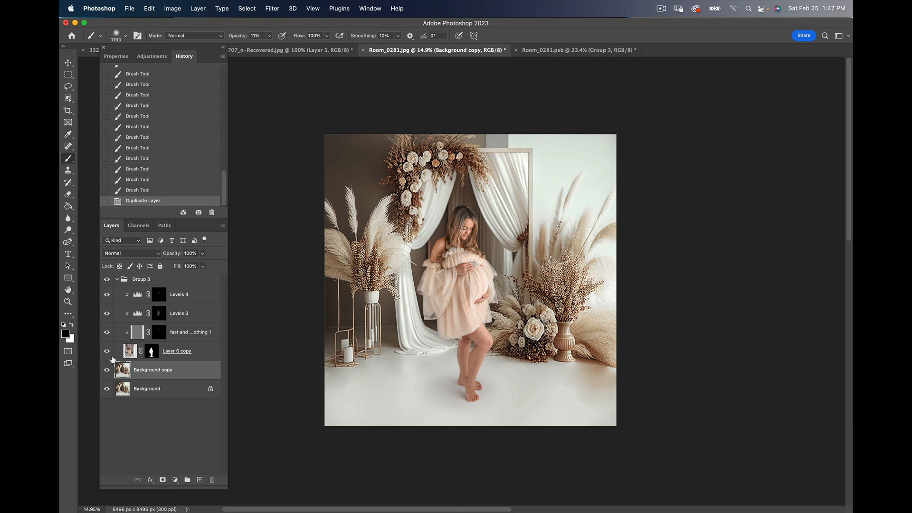
right_click(172, 374)
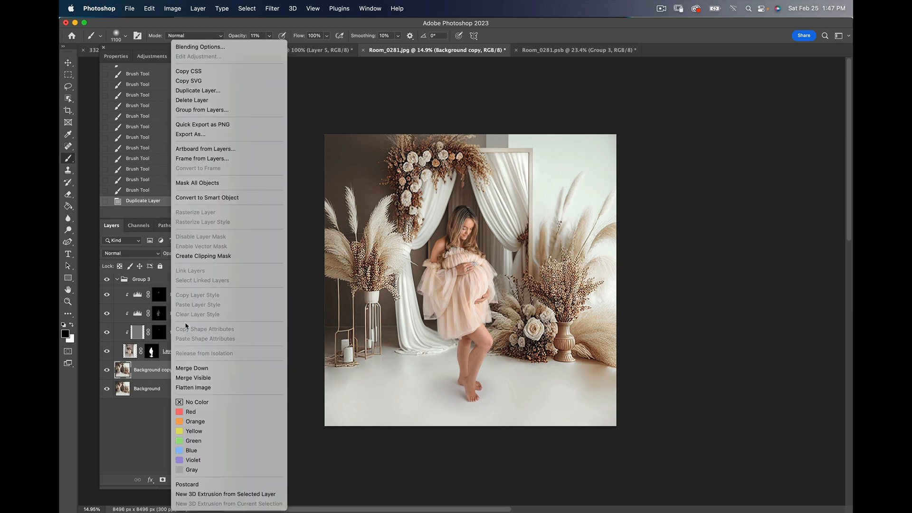
left_click(233, 200)
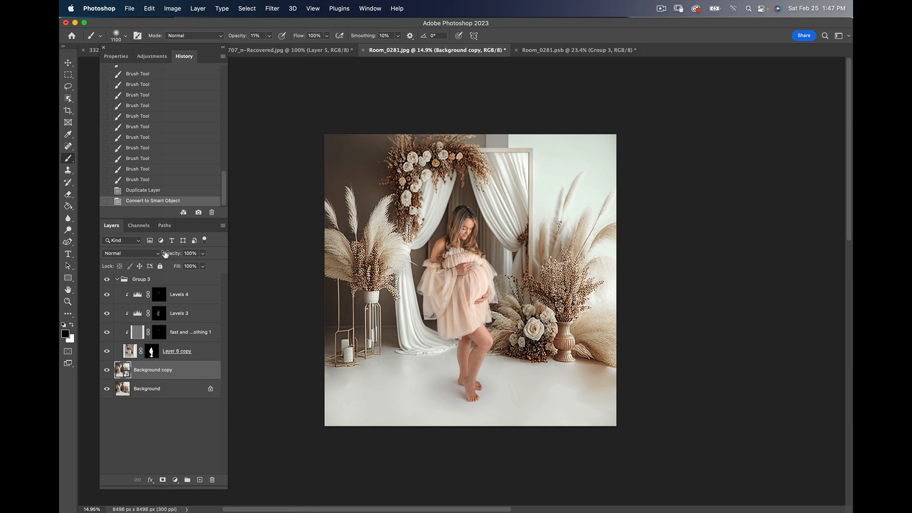
Apply a Gaussian Blur with a radius of about 6 pixels to the Background copy smart object.
left_click(272, 8)
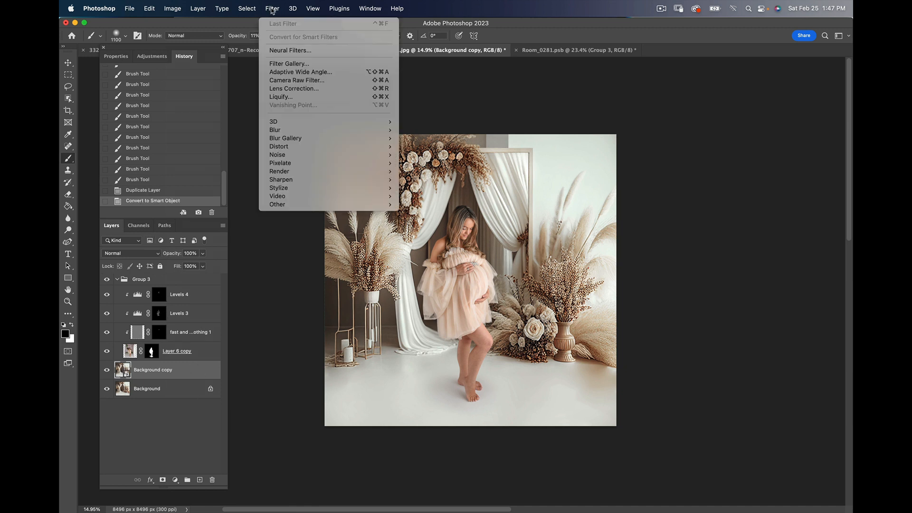
mouse_move(315, 131)
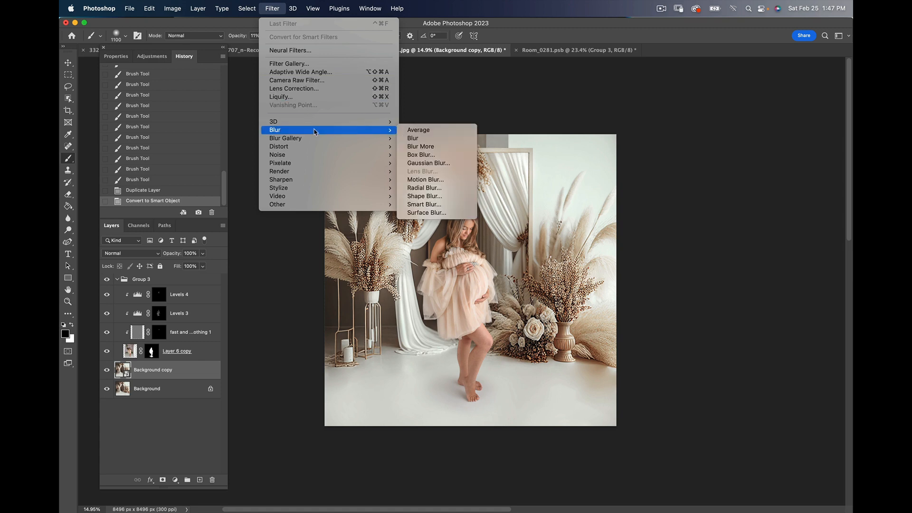
left_click(451, 163)
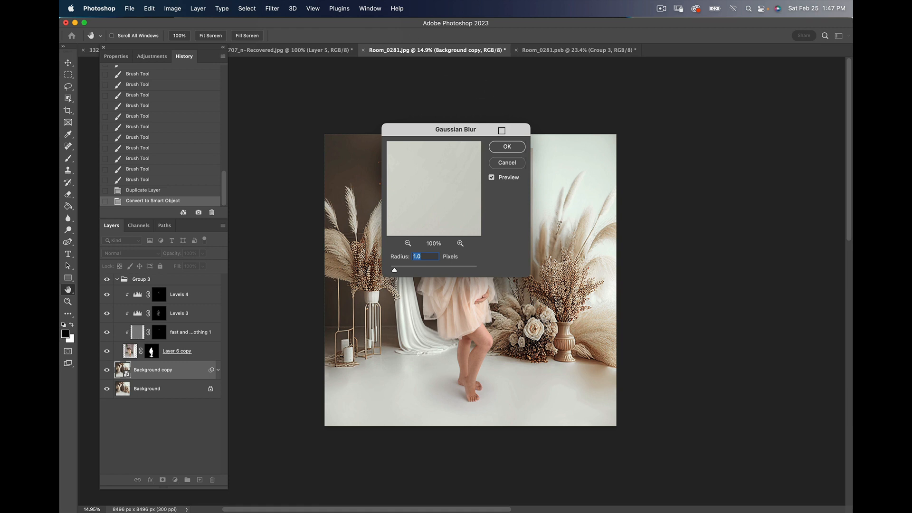
left_click_drag(502, 130, 766, 107)
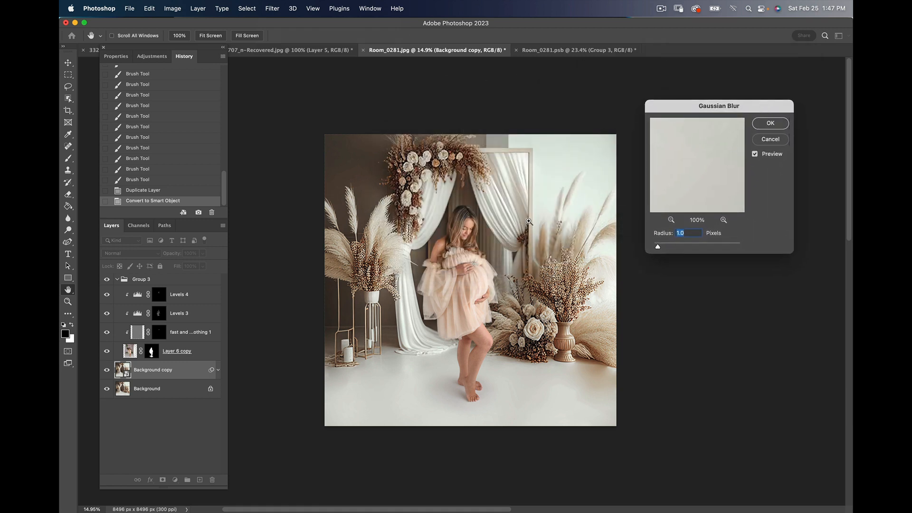
key("super+equal")
key("super+equal")
key("super+equal")
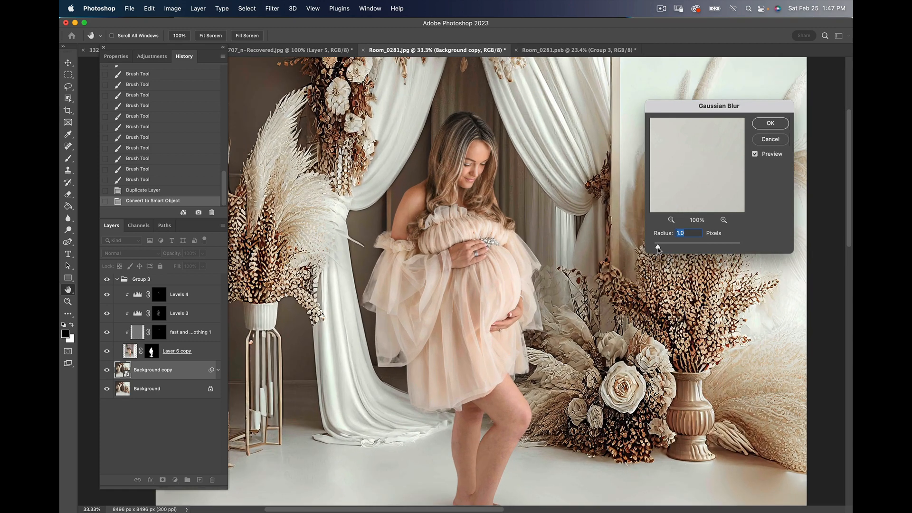
left_click_drag(662, 248, 676, 250)
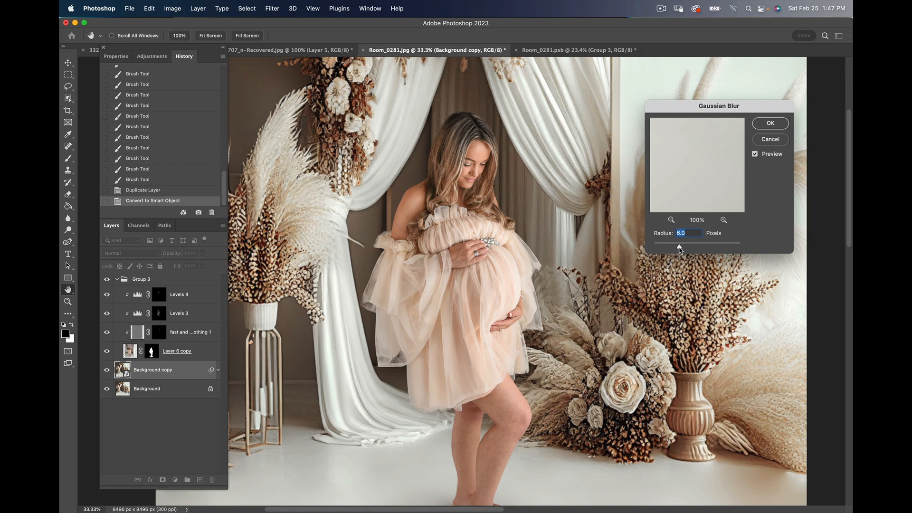
left_click_drag(680, 249, 681, 249)
left_click_drag(682, 246, 682, 248)
left_click(770, 123)
Paint black at 11% opacity on the Background copy's smart filter mask near the woman's feet to reduce the blur there.
key("b")
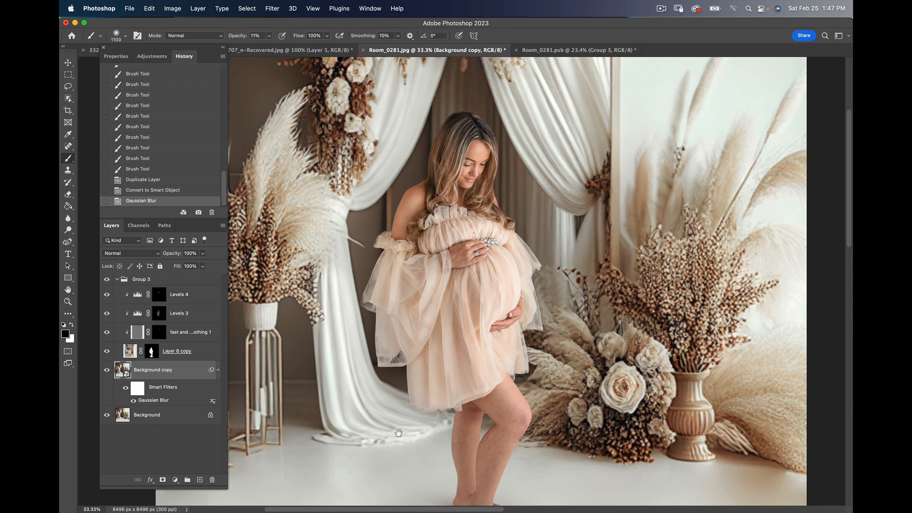
left_click_drag(395, 443, 437, 339)
scroll(437, 340, "down", 3)
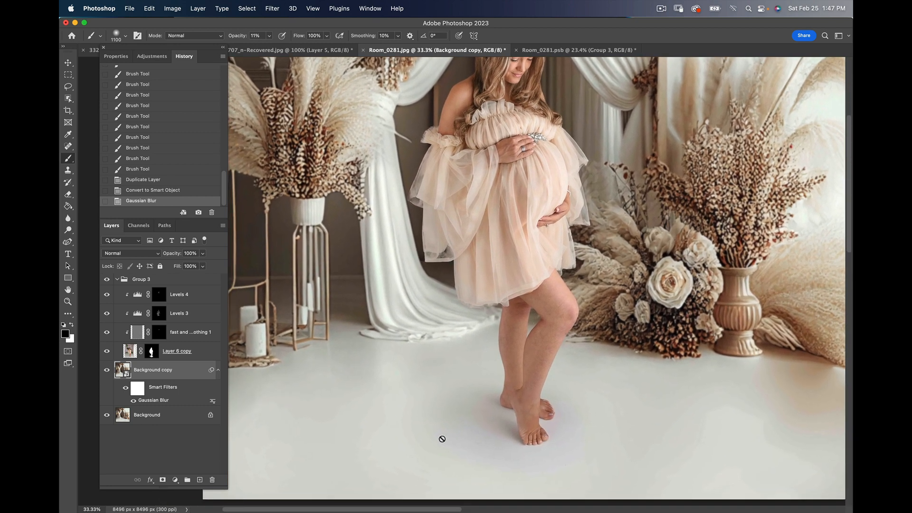
left_click(138, 391)
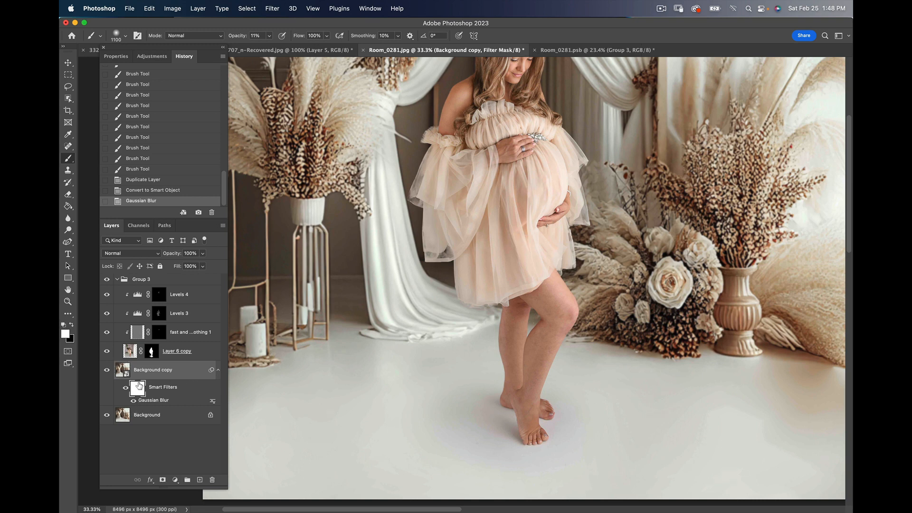
left_click(72, 325)
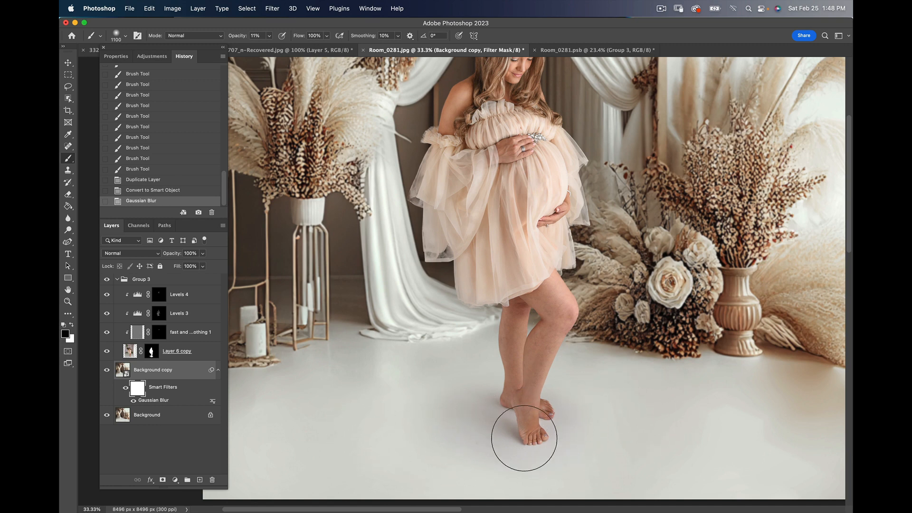
left_click(524, 439)
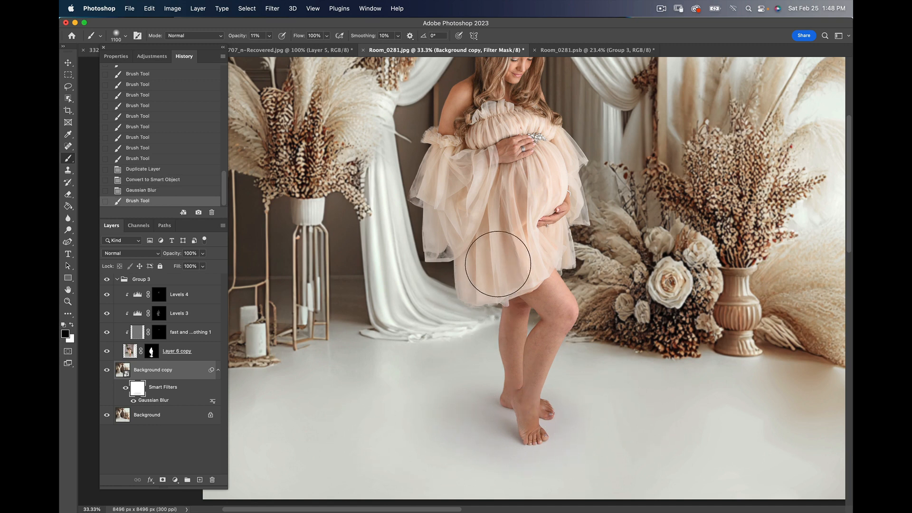
key("z")
key("b")
left_click(534, 246)
key("z")
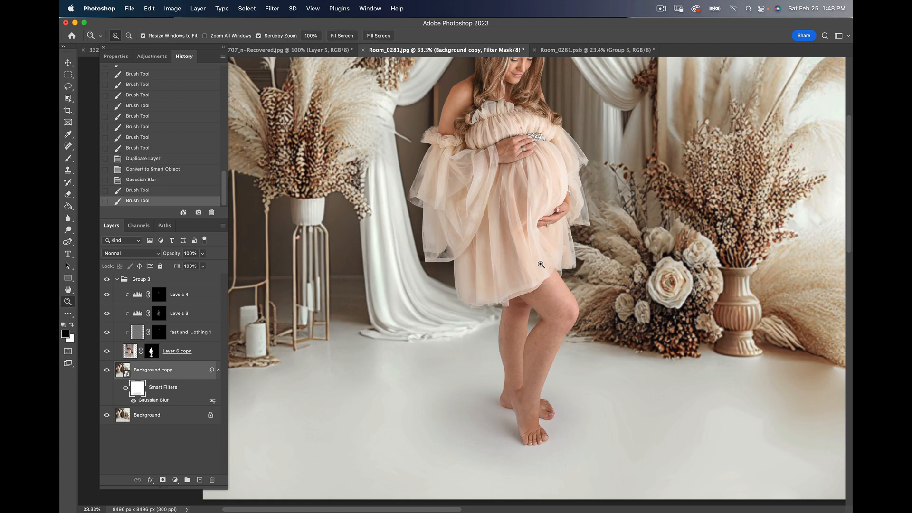
left_click_drag(541, 265, 496, 342)
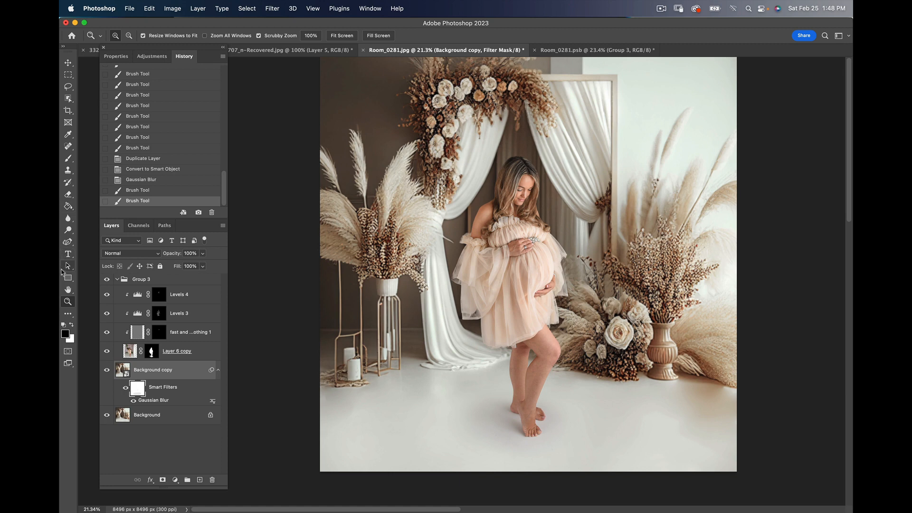
Sample white as the brush colour from the Background copy's filter mask over the woman's dress.
left_click(68, 158)
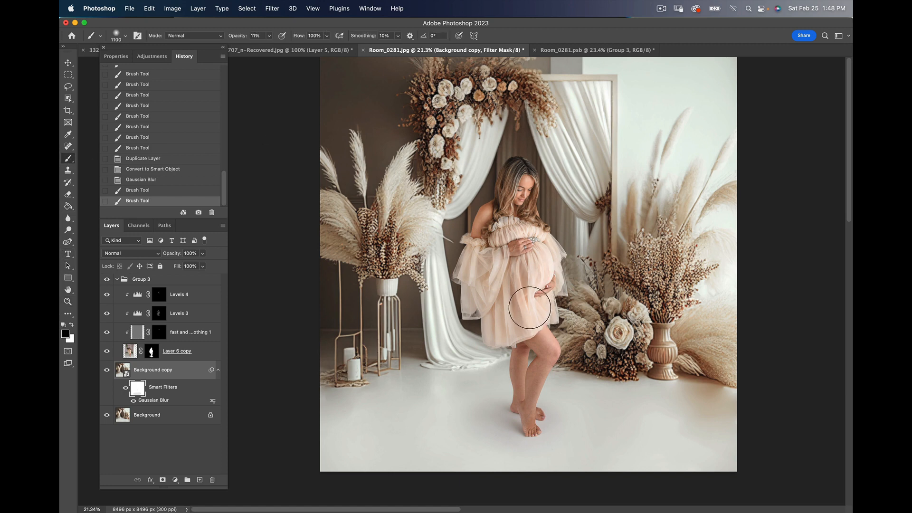
left_click(531, 263, "alt")
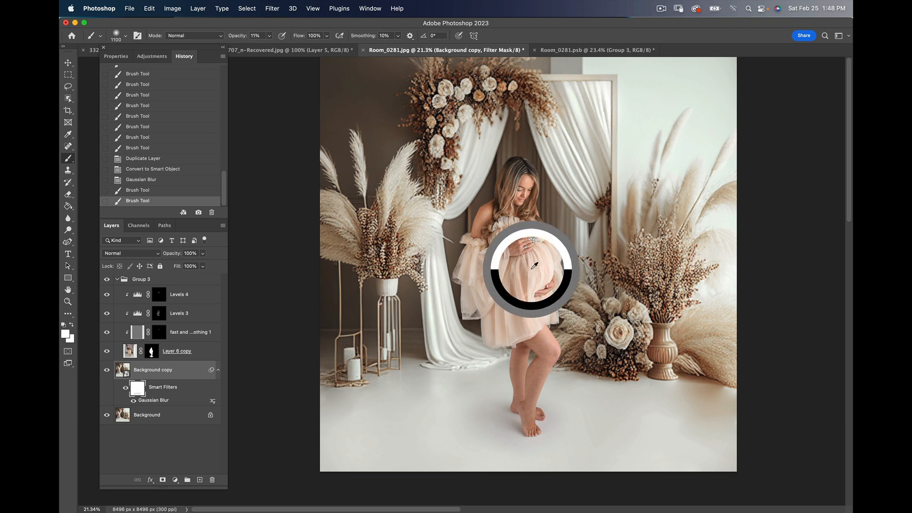
left_click(540, 253, "alt")
left_click(535, 272, "alt")
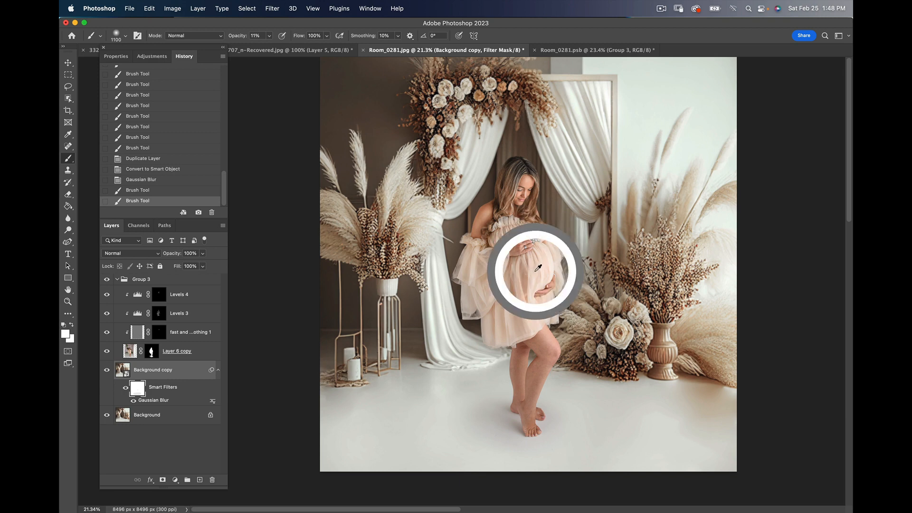
left_click(542, 254, "alt")
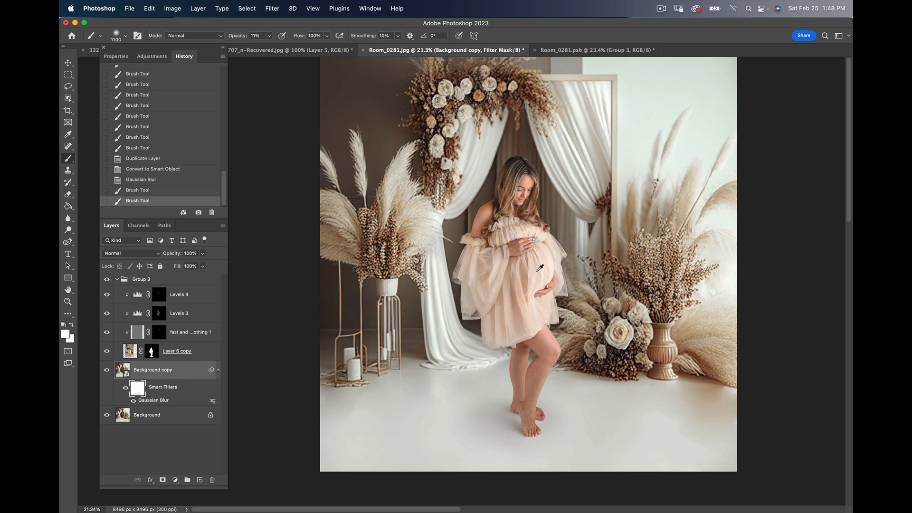
Sample the peach tone of the woman's dress and add a solid colour fill layer in #f9e3d6 above Background copy.
left_click(539, 269, "alt")
left_click(215, 281)
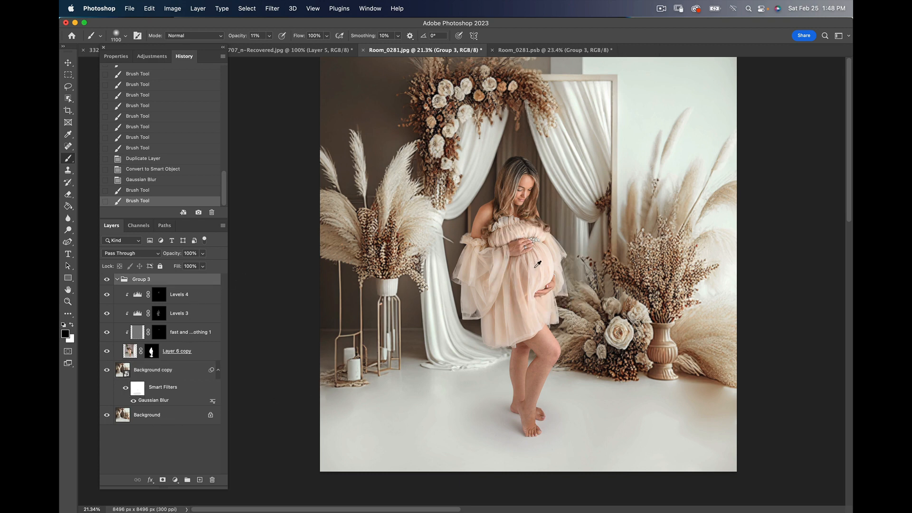
left_click_drag(538, 264, 550, 263)
left_click(168, 372)
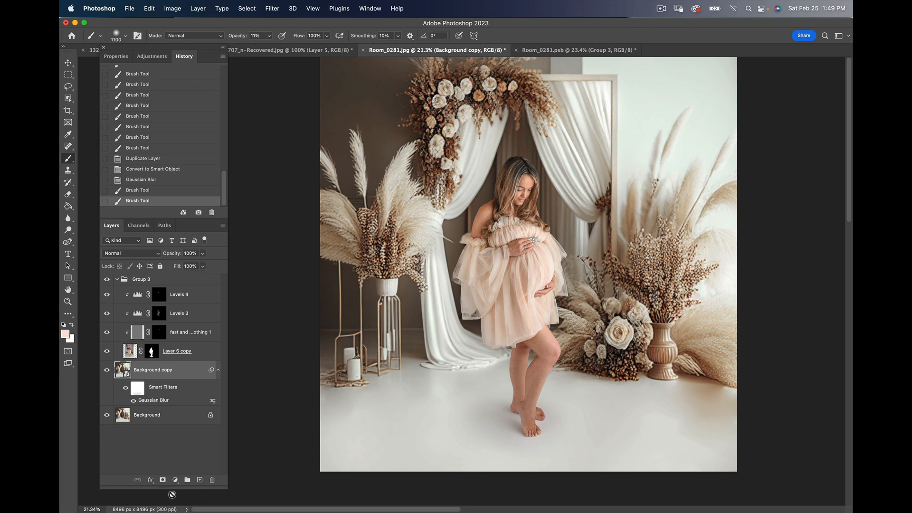
left_click(176, 480)
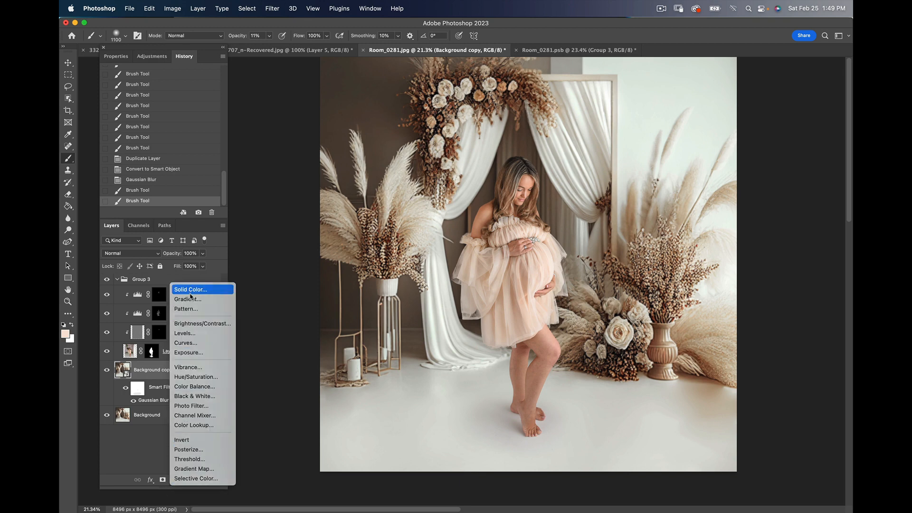
left_click(191, 289)
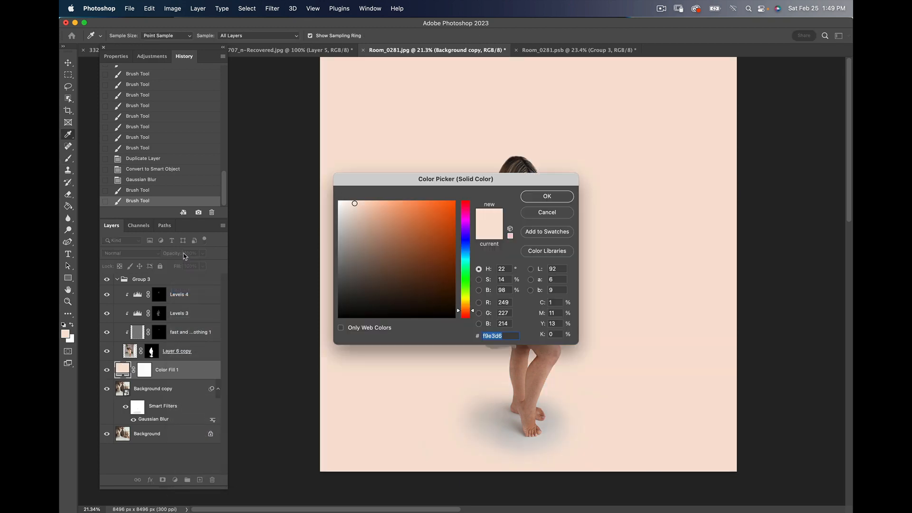
left_click(548, 197)
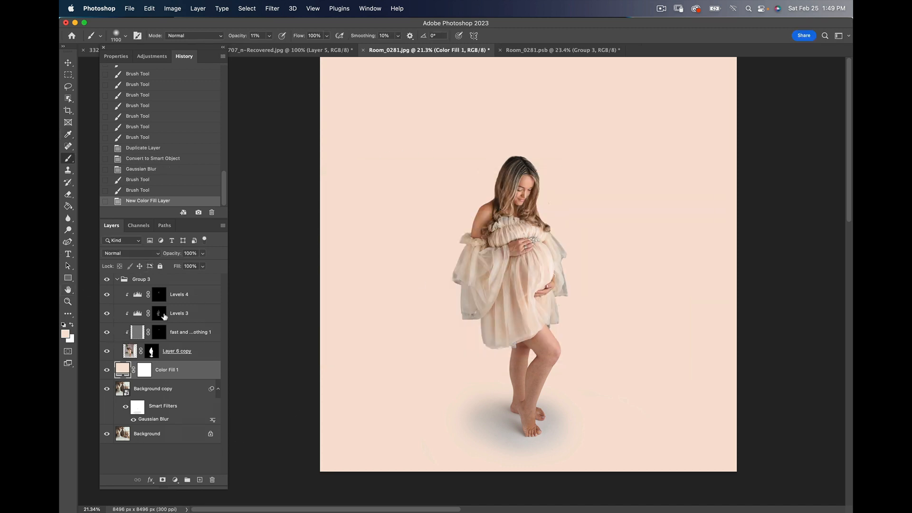
Try Soft Light on the peach fill layer, return it to Normal blending and set its opacity to 19%.
left_click(159, 254)
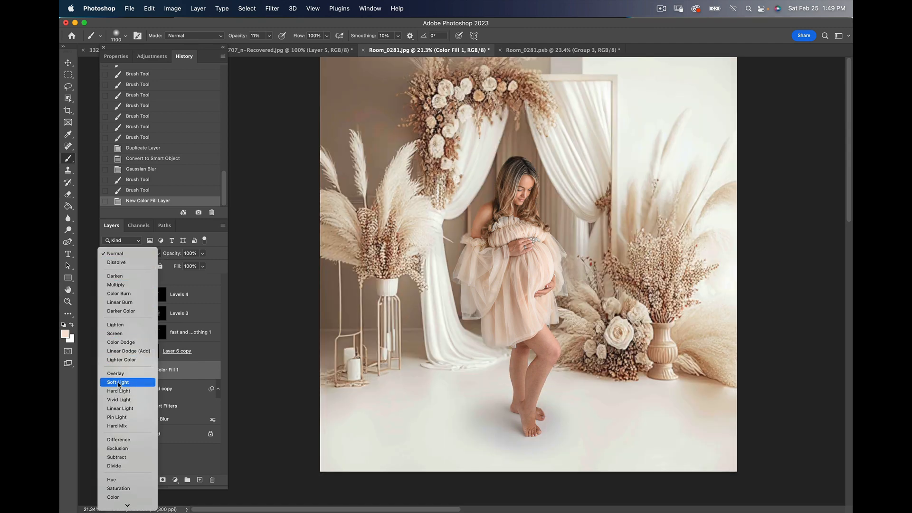
left_click(119, 383)
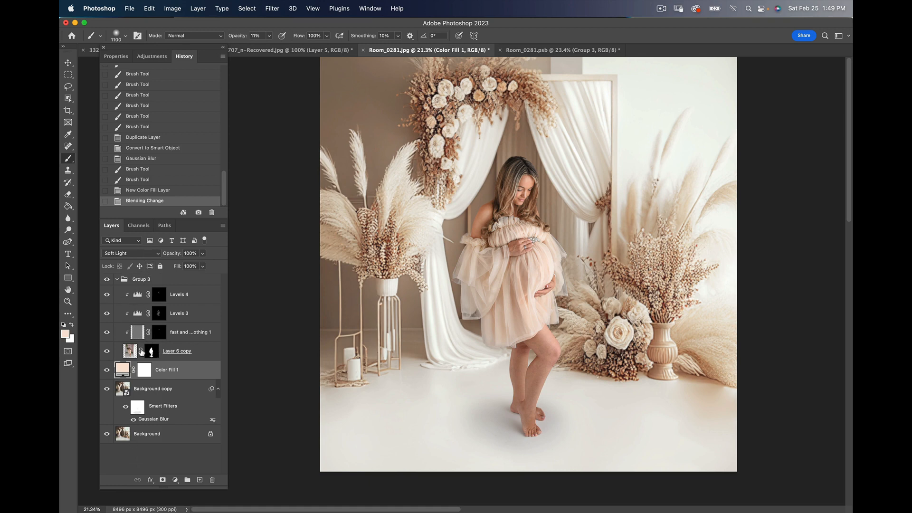
left_click(158, 255)
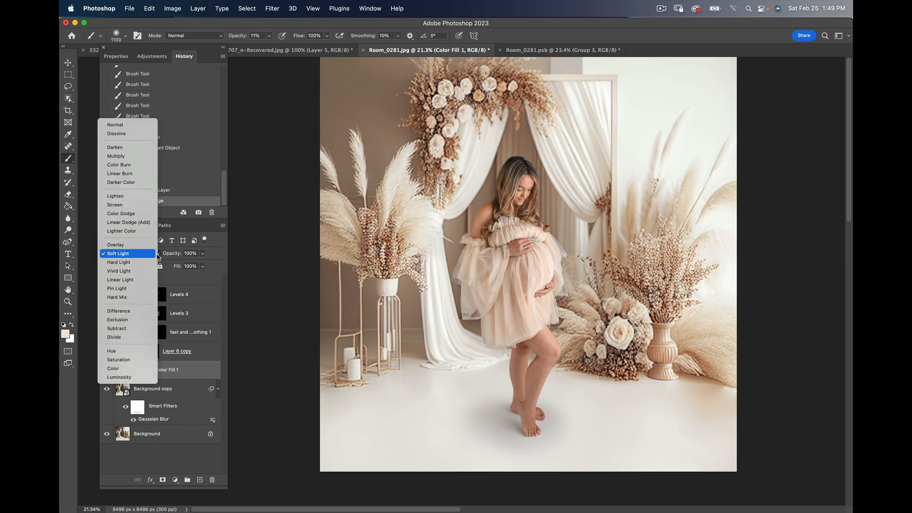
left_click(115, 125)
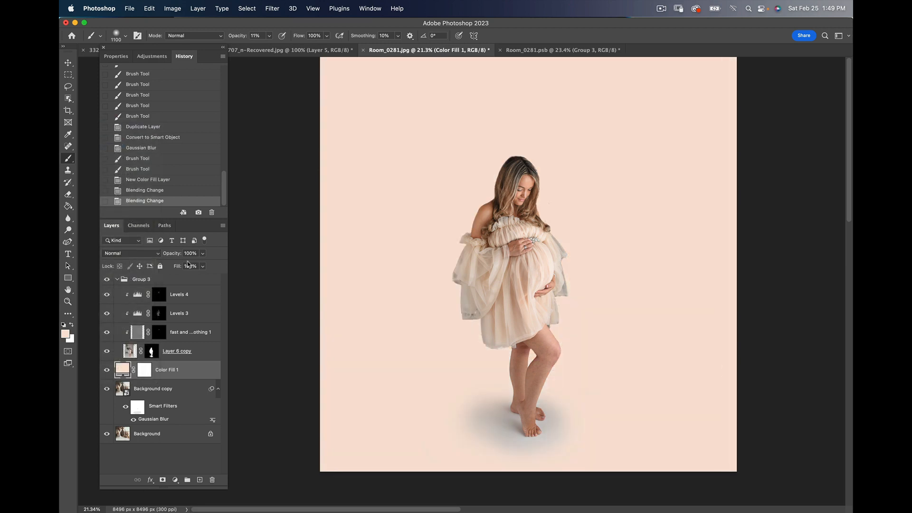
mouse_move(180, 255)
left_mouse_down()
mouse_move(136, 251)
mouse_move(178, 257)
left_mouse_up()
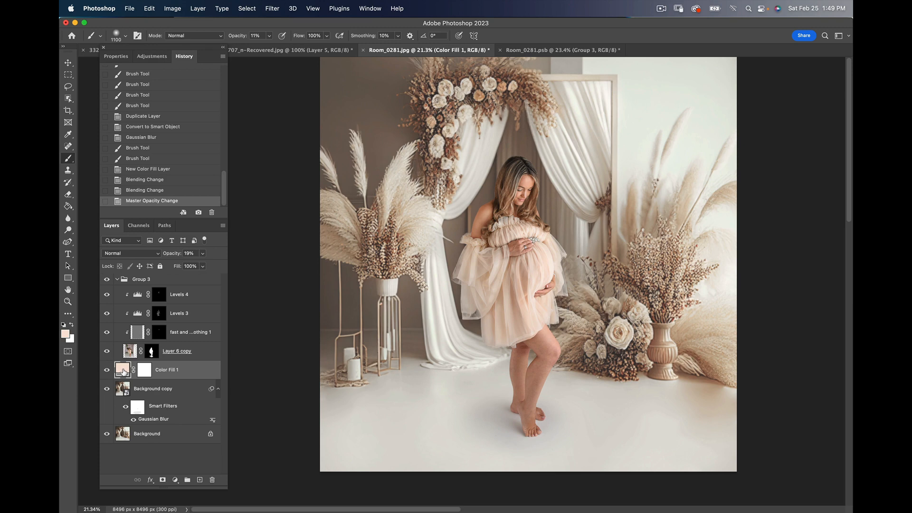
double_click(123, 372)
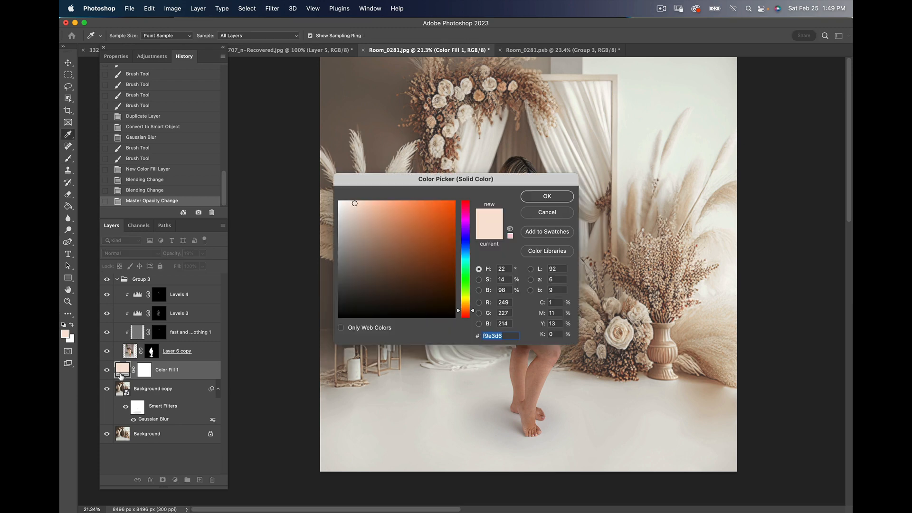
left_click(321, 172)
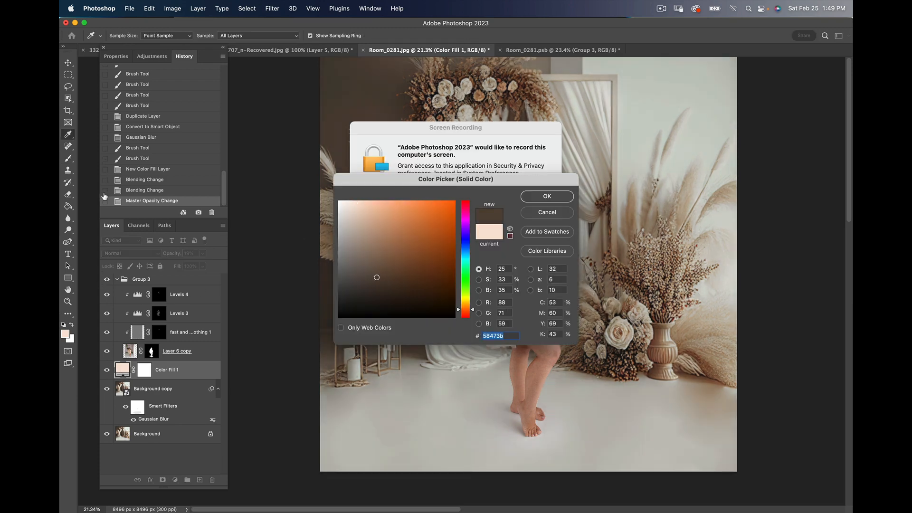
key("Escape")
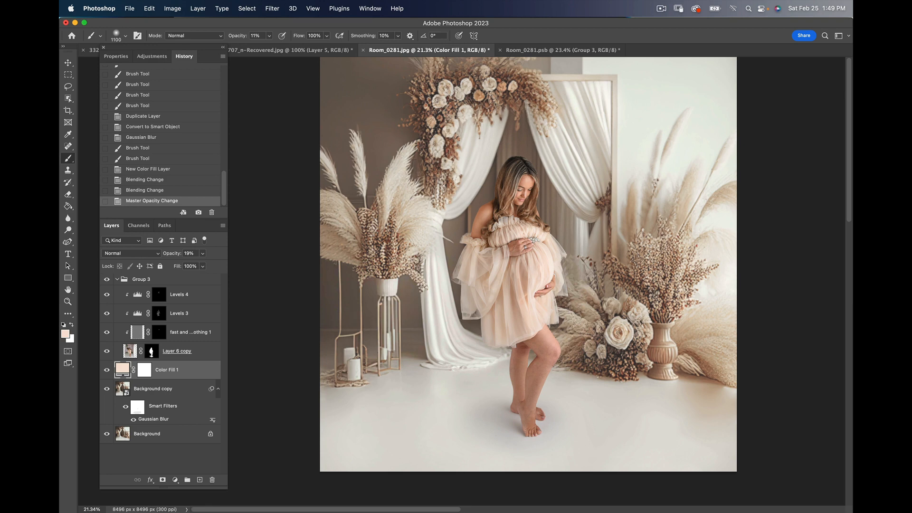
Try several brown tones for the Color Fill 1 layer and change its colour to the warm tan #d89d7a.
double_click(123, 369)
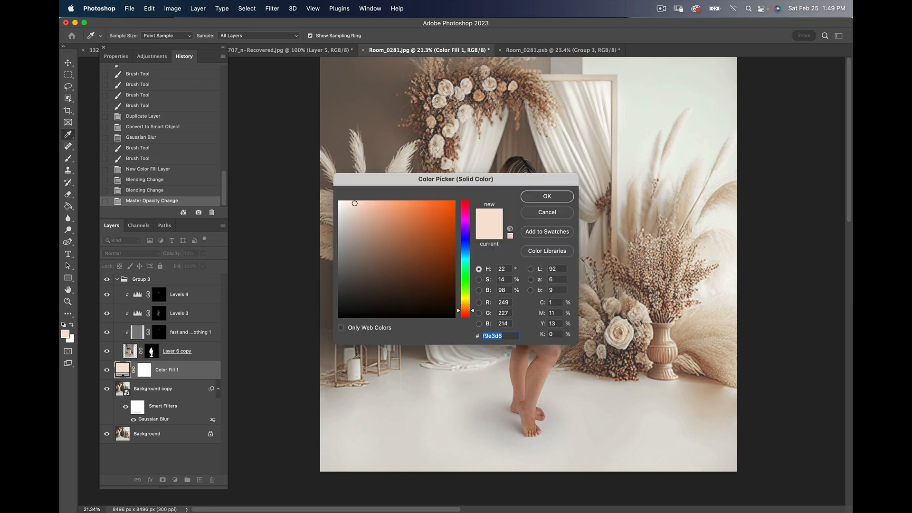
left_click_drag(427, 179, 702, 81)
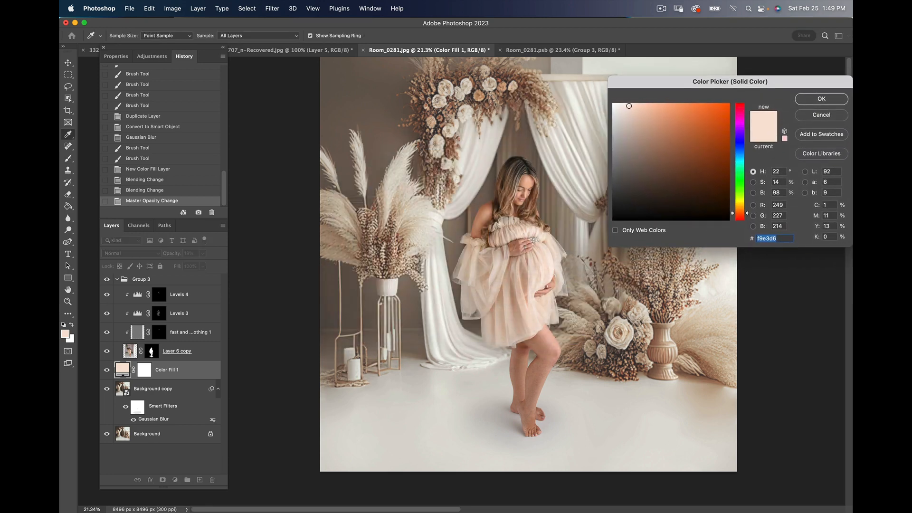
left_click(653, 134)
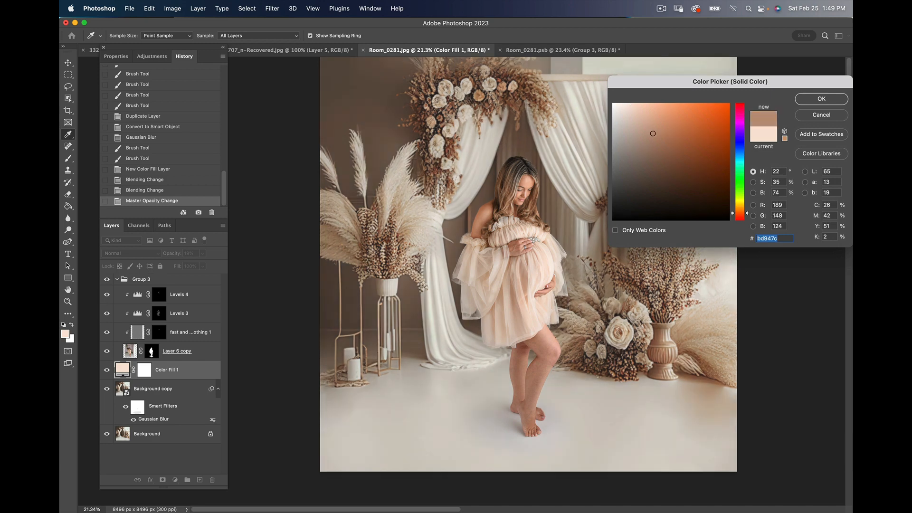
left_click(669, 147)
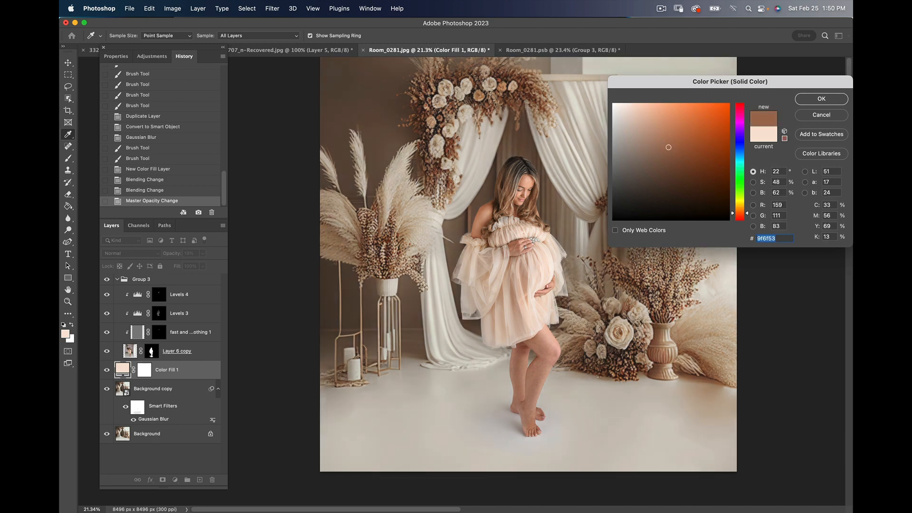
left_click(661, 166)
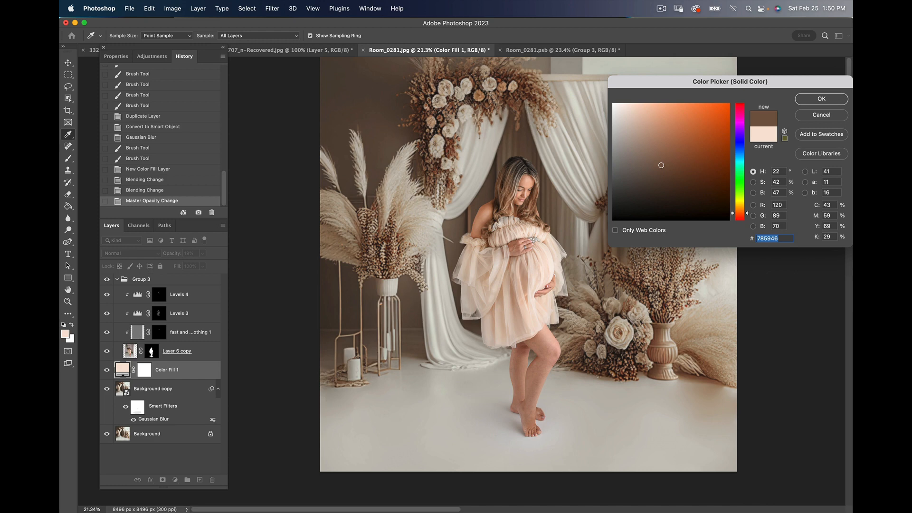
left_click(655, 135)
left_click(664, 121)
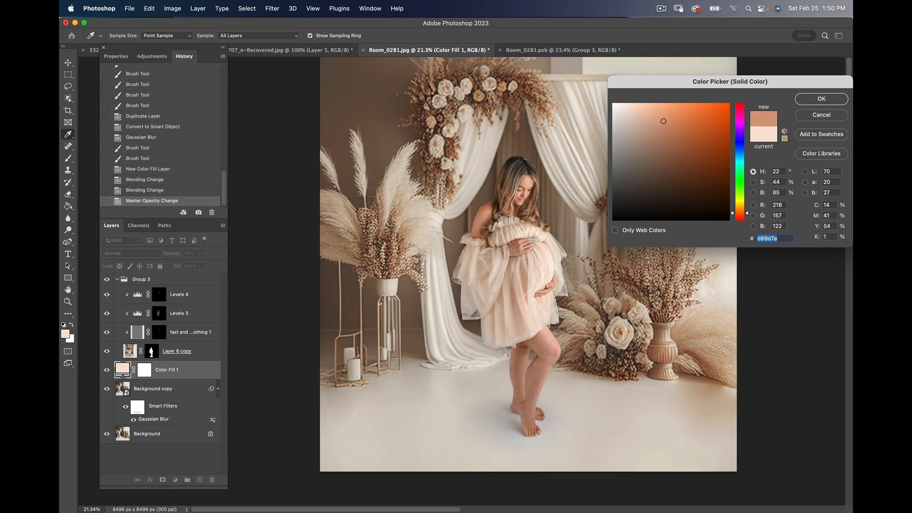
left_click(821, 99)
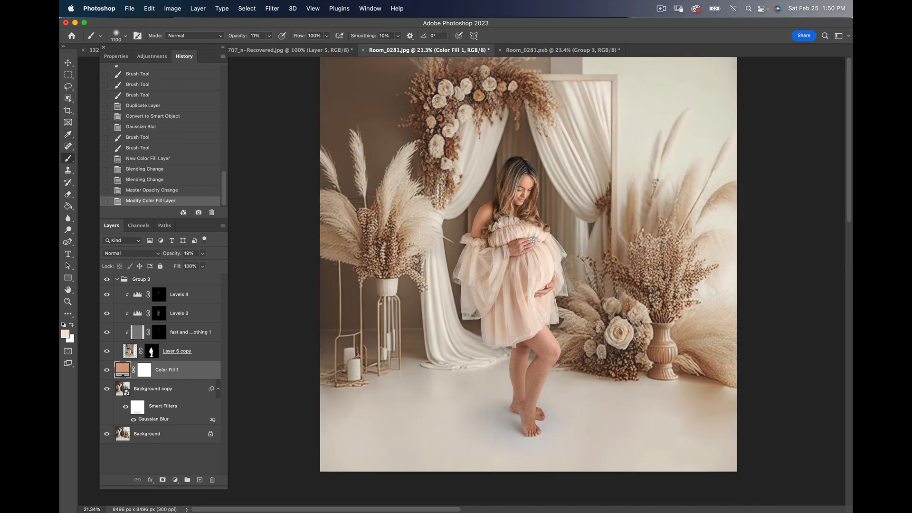
mouse_move(249, 504)
left_click(158, 257)
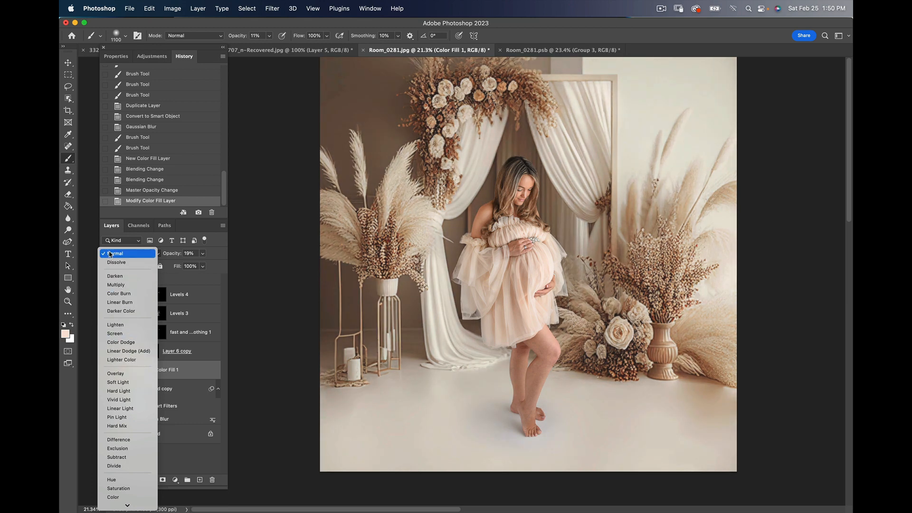
left_click(114, 254)
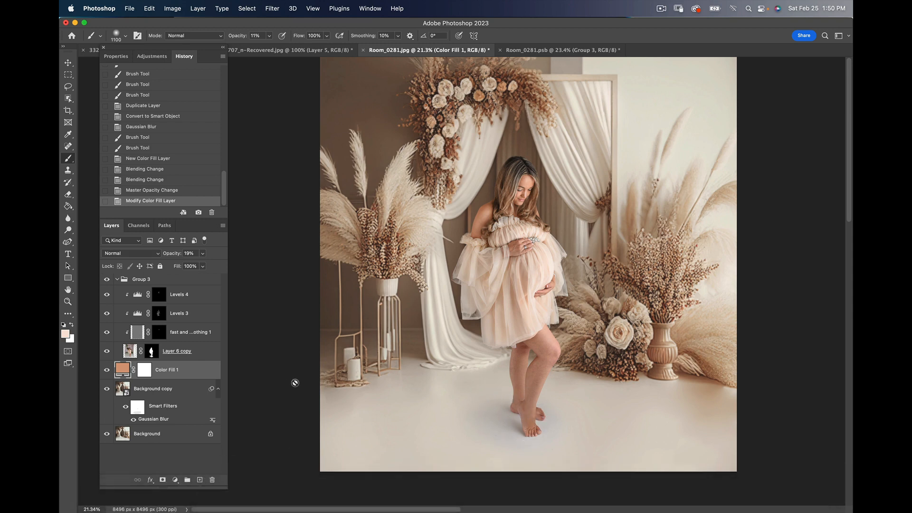
left_click(151, 352)
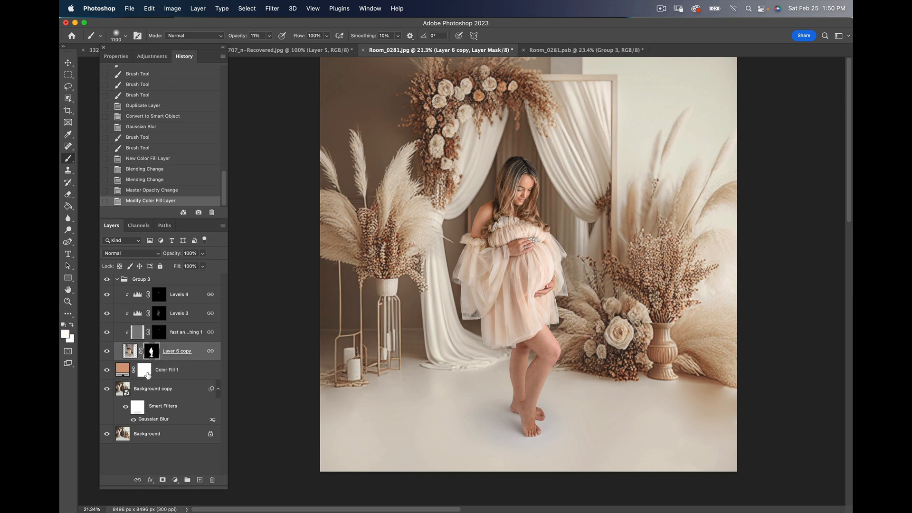
Collapse Group 3 and move the Color Fill 1 layer above it in the layer stack.
left_click(189, 375)
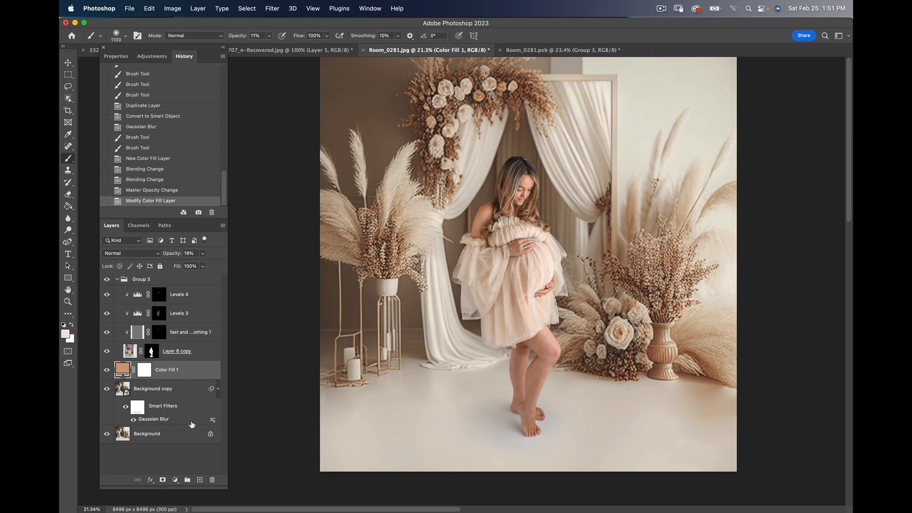
left_click(117, 281)
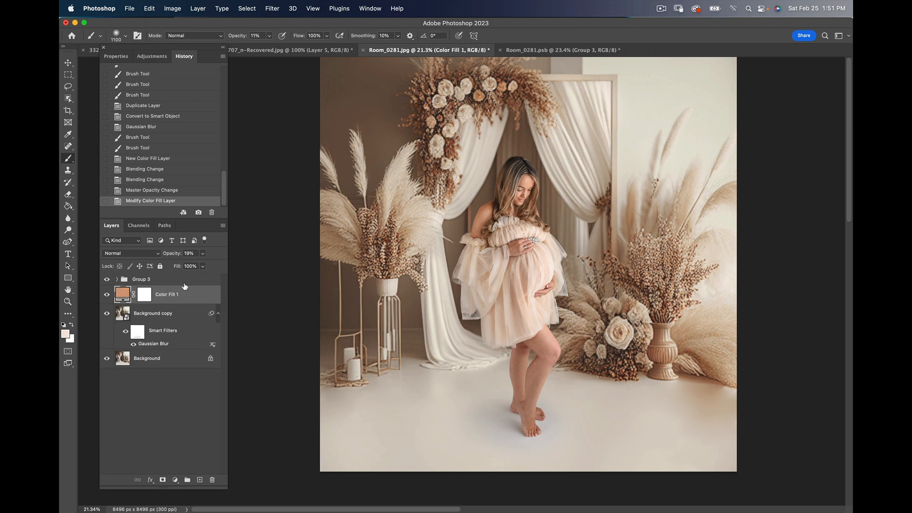
left_click_drag(200, 297, 186, 274)
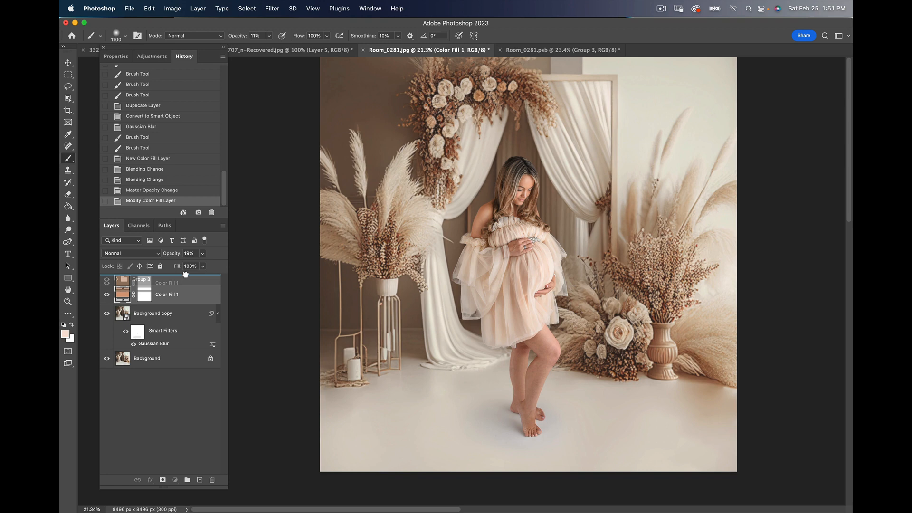
left_click_drag(185, 274, 187, 276)
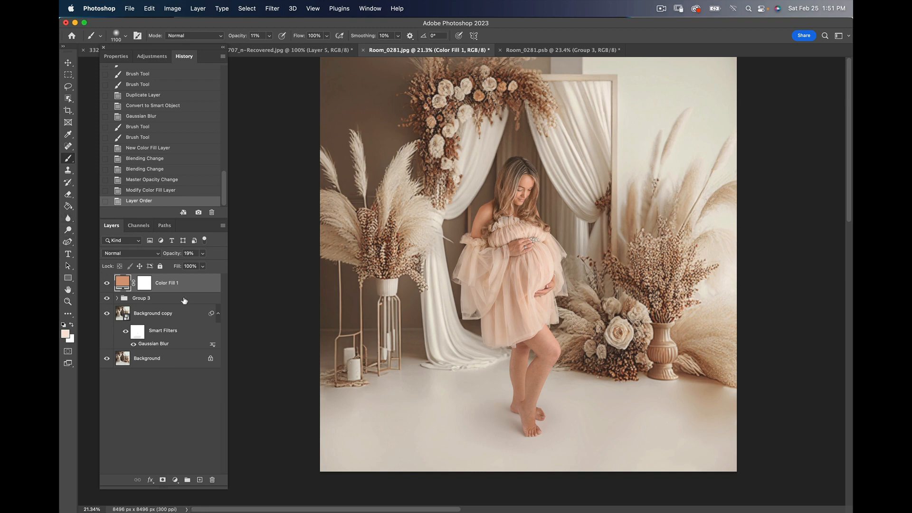
Paint black at 100% opacity with a 600-pixel brush on the Color Fill 1 mask over the woman's hair, face, arms and dress.
left_click(145, 285)
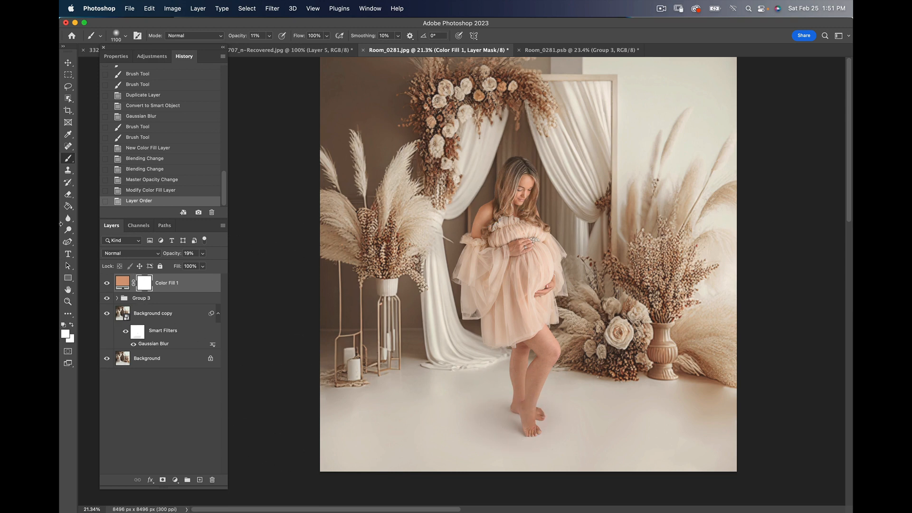
left_click(63, 327)
key("x")
left_click_drag(234, 40, 279, 41)
key("bracketleft")
key("bracketleft")
key("bracketleft")
key("bracketleft")
key("bracketleft")
left_click_drag(520, 182, 523, 217)
left_click_drag(522, 219, 518, 232)
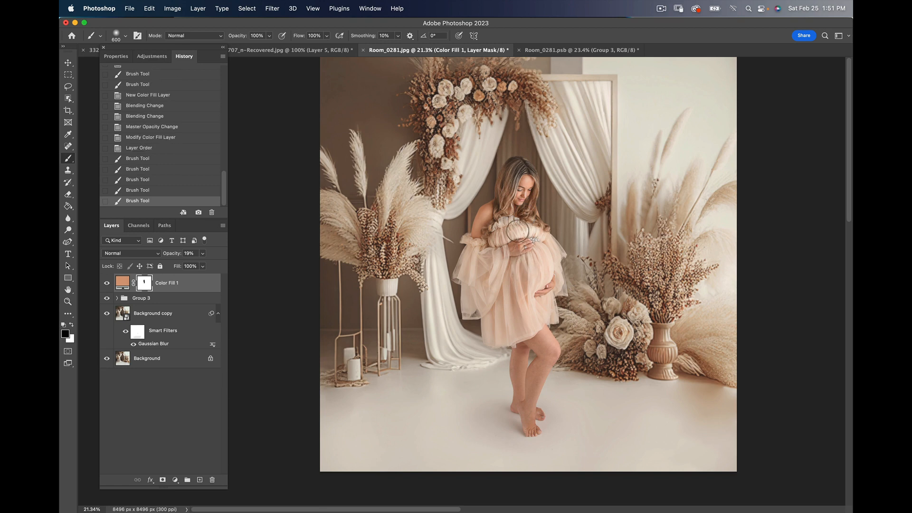
mouse_move(502, 265)
left_mouse_down()
mouse_move(491, 241)
mouse_move(486, 263)
left_mouse_up()
left_click_drag(493, 223, 484, 236)
left_click_drag(484, 238, 493, 259)
mouse_move(509, 314)
left_mouse_down()
mouse_move(532, 293)
mouse_move(529, 243)
left_mouse_up()
mouse_move(530, 244)
left_mouse_down()
mouse_move(533, 279)
mouse_move(546, 245)
mouse_move(532, 317)
mouse_move(501, 298)
mouse_move(533, 358)
mouse_move(537, 351)
mouse_move(522, 335)
mouse_move(526, 399)
mouse_move(515, 324)
left_mouse_up()
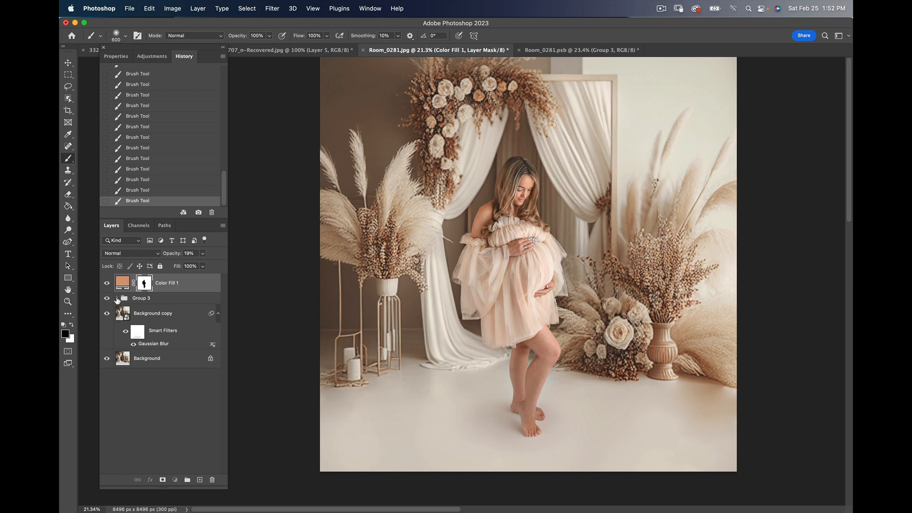
Select the Layer 6 copy mask inside Group 3, set the brush to 12% opacity and 400 pixels, and collapse the group.
left_click(117, 298)
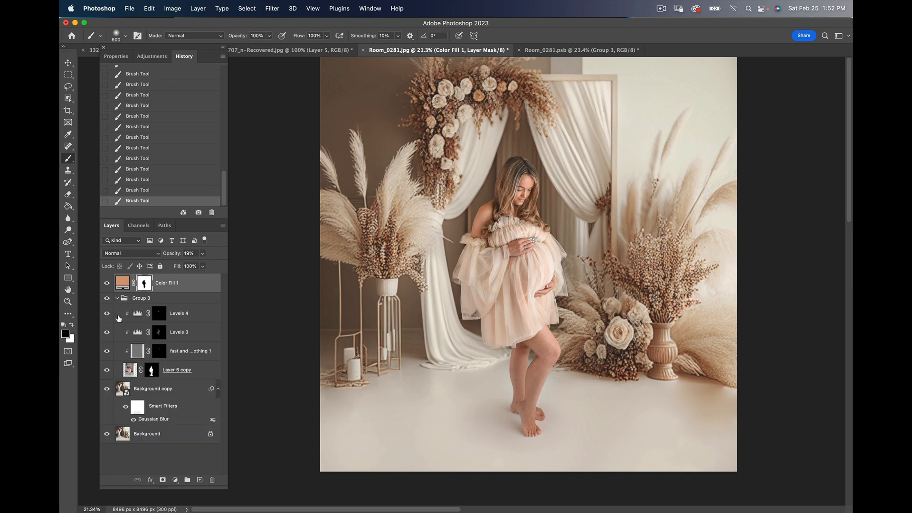
left_click(152, 375)
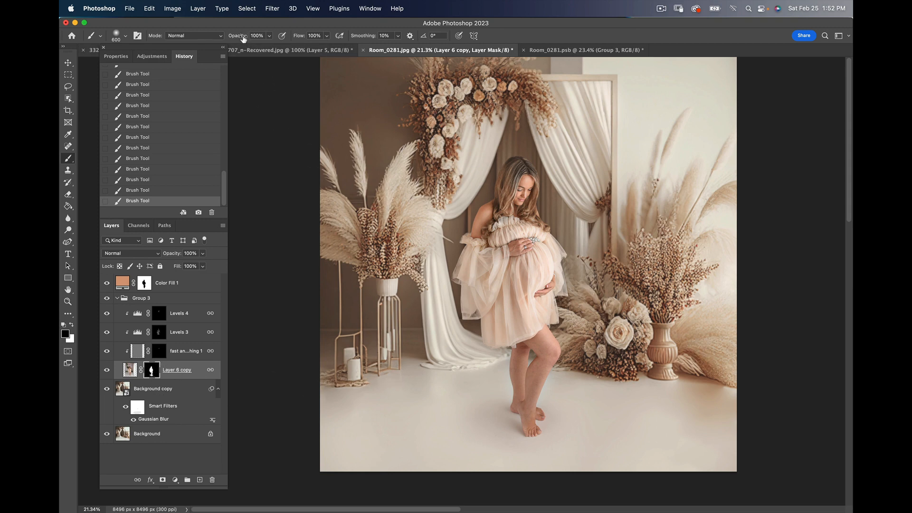
mouse_move(244, 39)
left_mouse_down()
mouse_move(220, 40)
mouse_move(242, 40)
left_mouse_up()
key("bracketleft")
key("bracketleft")
key("bracketleft")
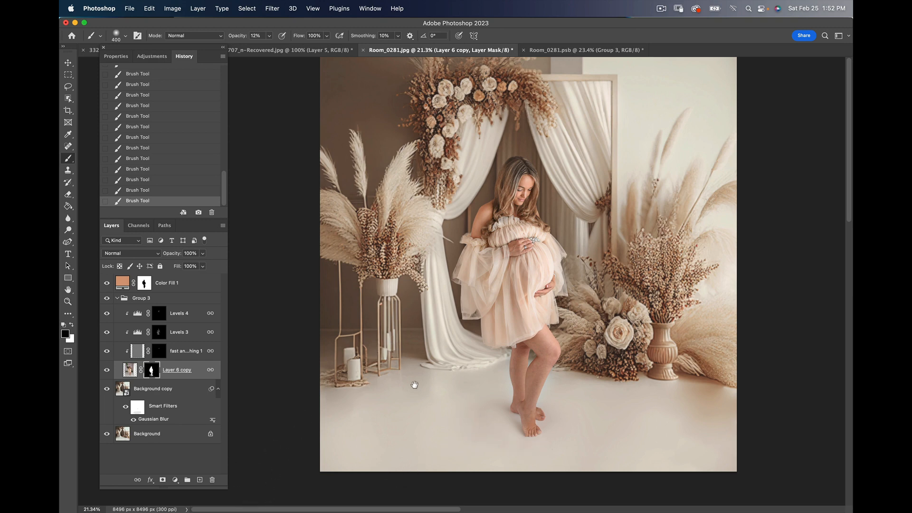
left_click_drag(414, 383, 434, 397)
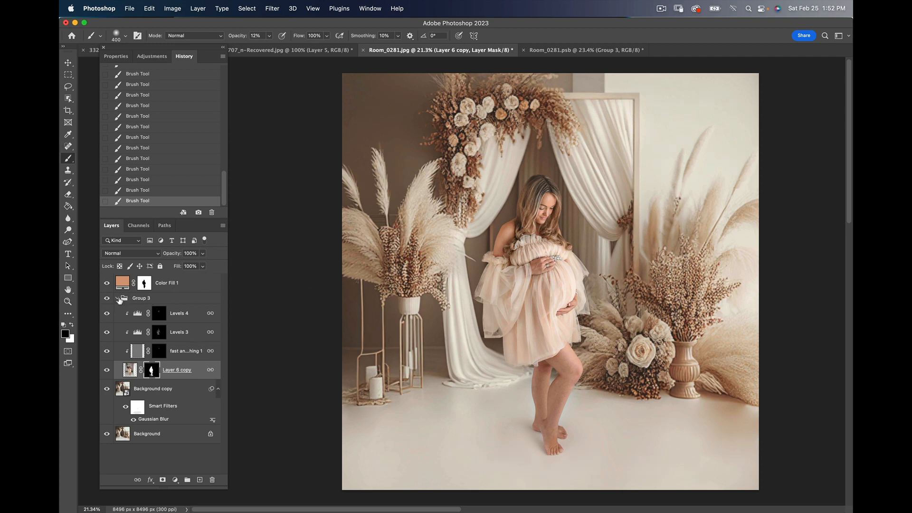
left_click(117, 298)
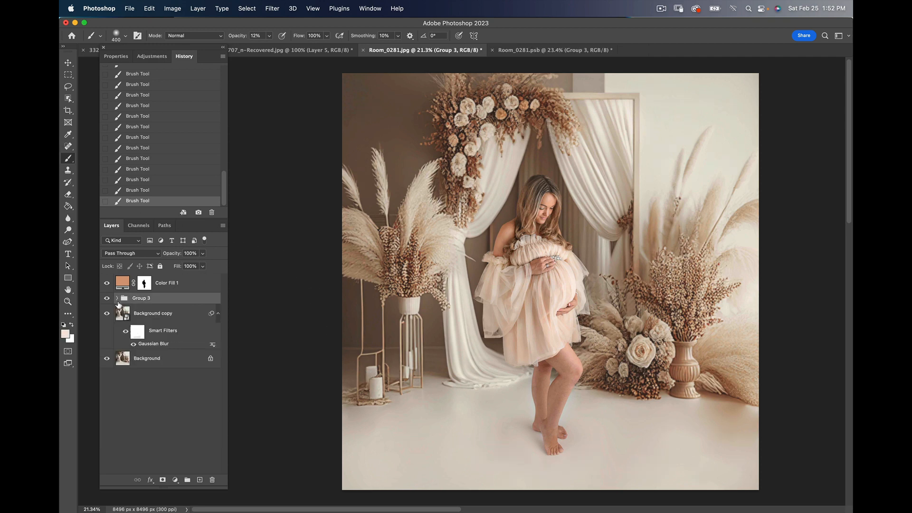
Add a Curves adjustment directly above the Background copy layer and raise its Red channel midtones slightly.
left_click(187, 317)
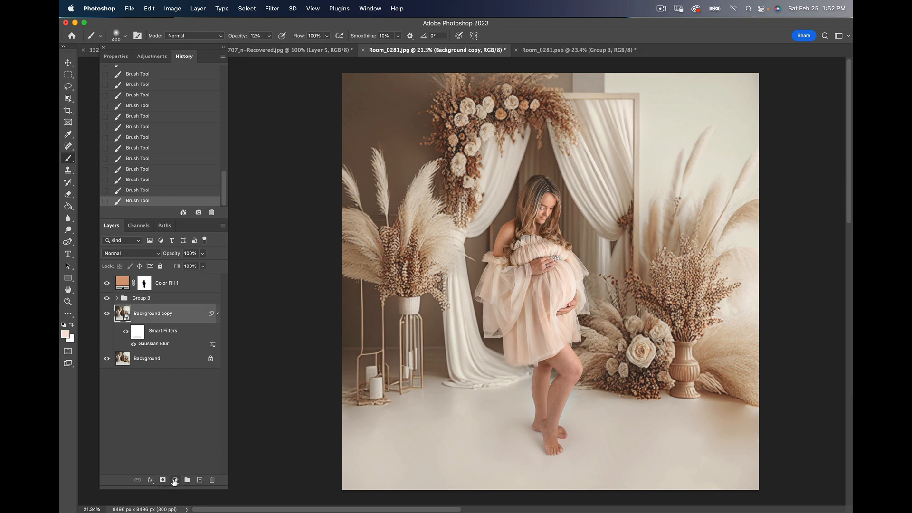
left_click(175, 480)
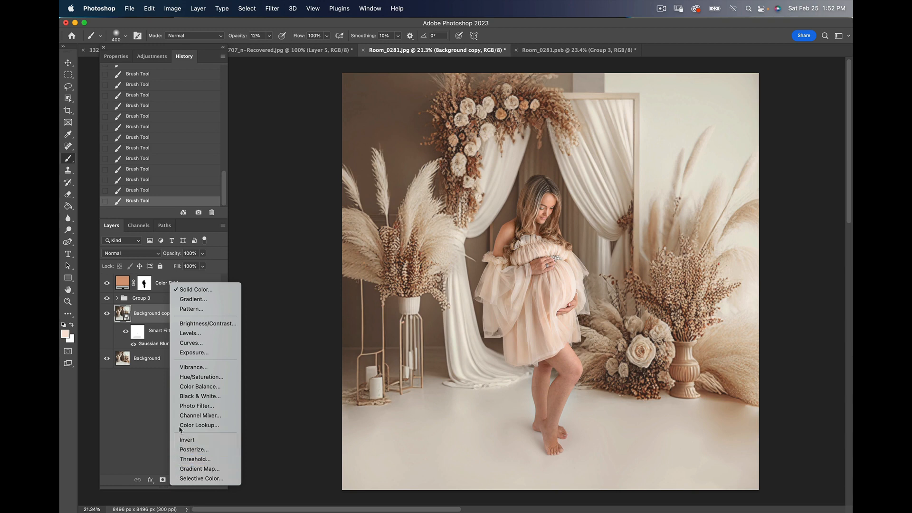
left_click(200, 344)
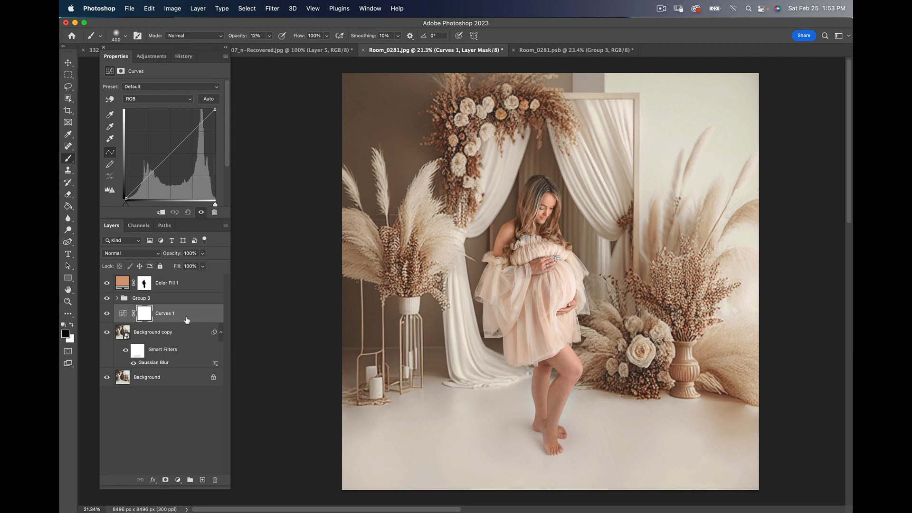
left_click(190, 101)
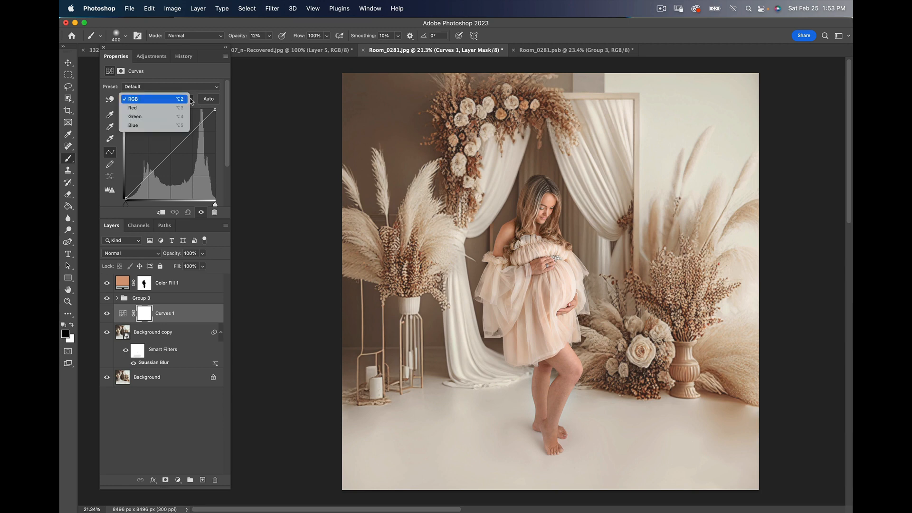
left_click(137, 108)
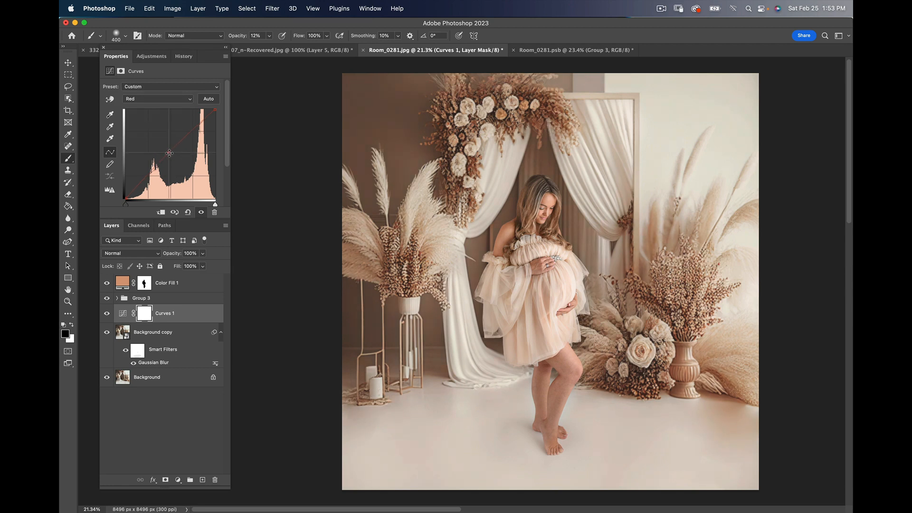
left_click(169, 153)
Add a second Curves adjustment that darkens the shadows with a slightly lifted black point, and set the layer's opacity to 71%.
left_click(178, 480)
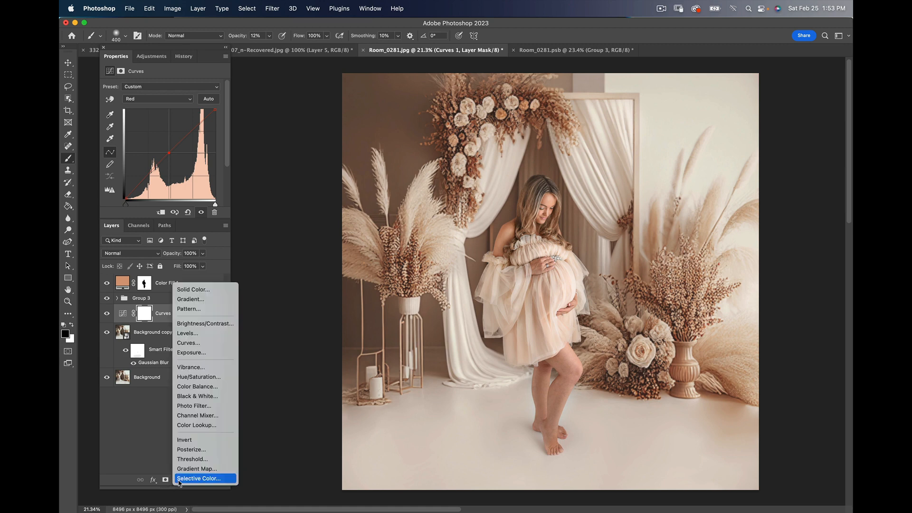
left_click(191, 344)
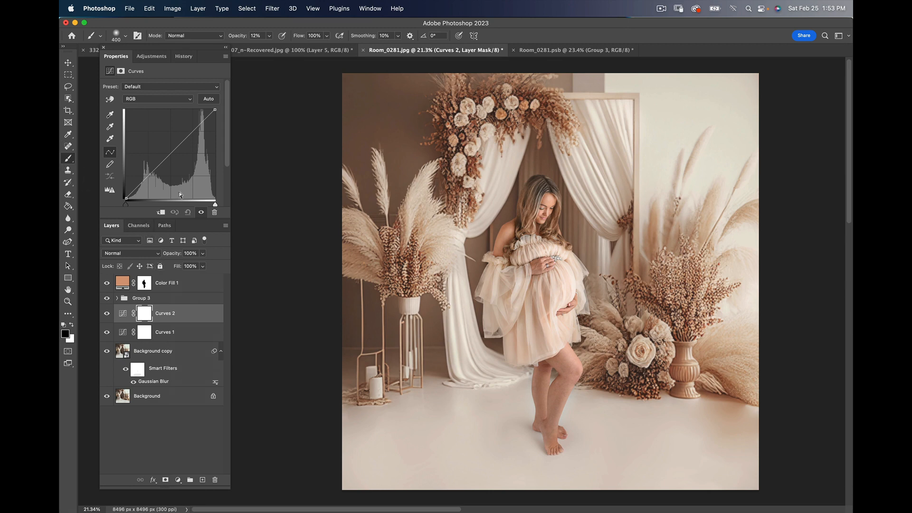
left_click_drag(126, 199, 154, 178)
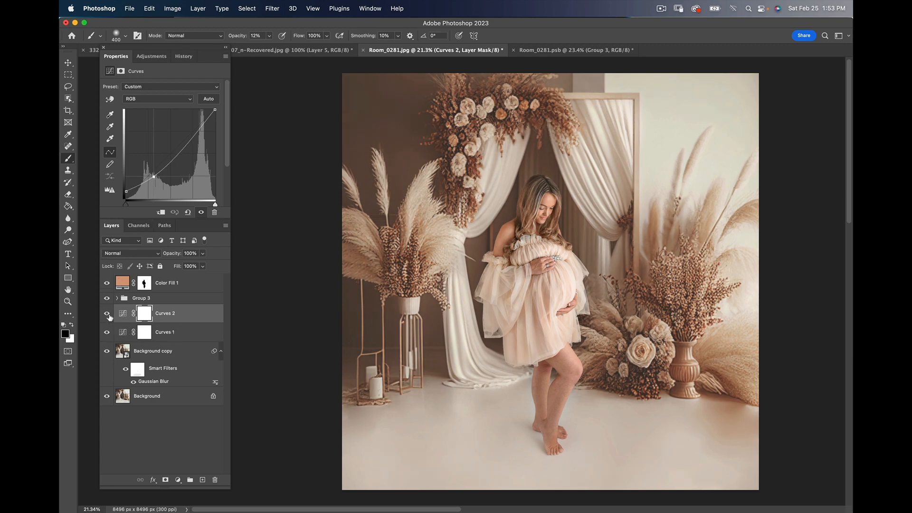
left_click(107, 314)
left_click(107, 313)
left_click_drag(126, 193, 125, 196)
left_click_drag(170, 257, 174, 259)
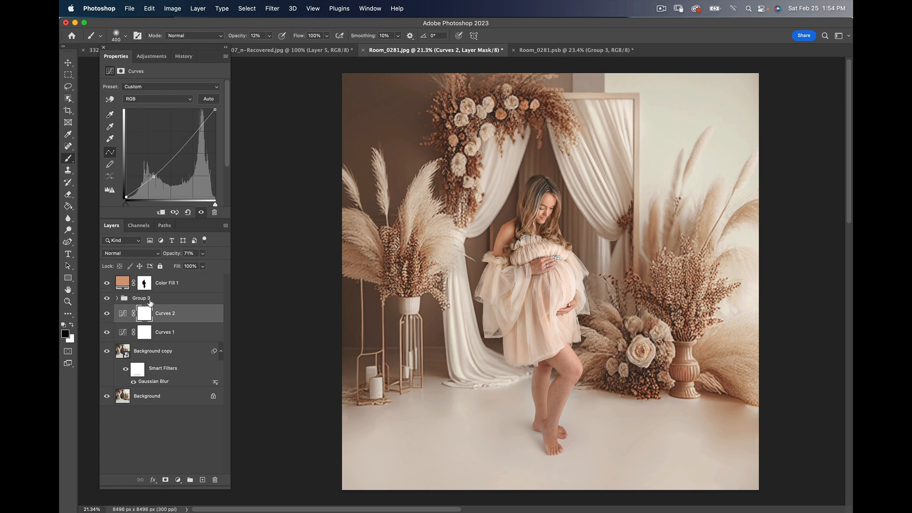
Move the Curves 2 layer to the top of the stack and paint black at 100% opacity on its mask over the woman's hair, face and dress.
left_click_drag(199, 316, 192, 281)
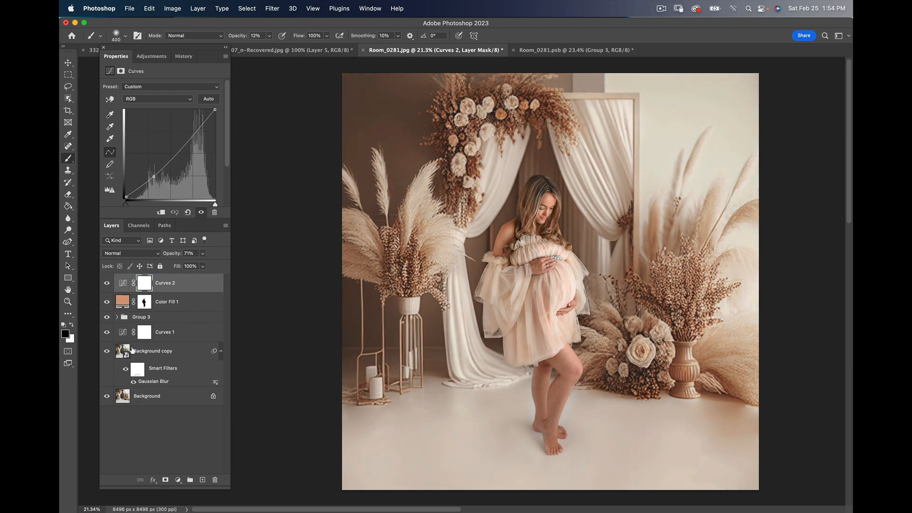
left_click(143, 284)
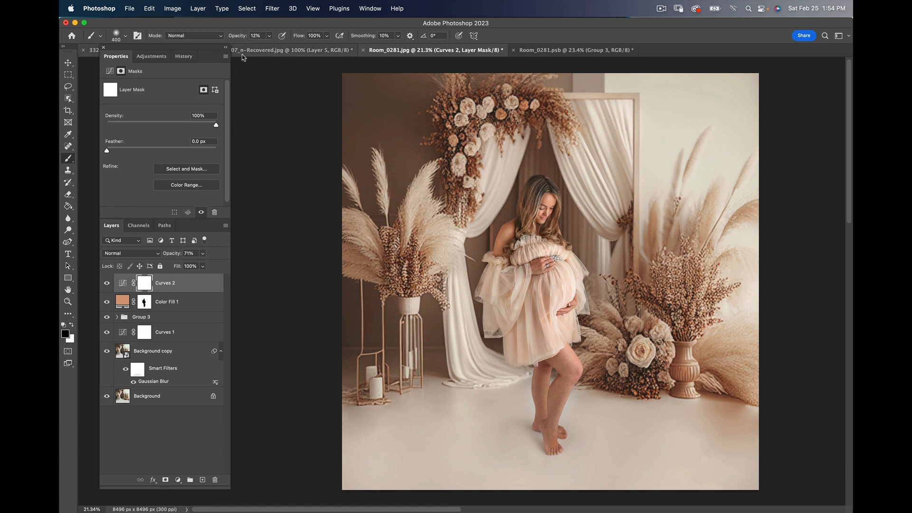
key("0")
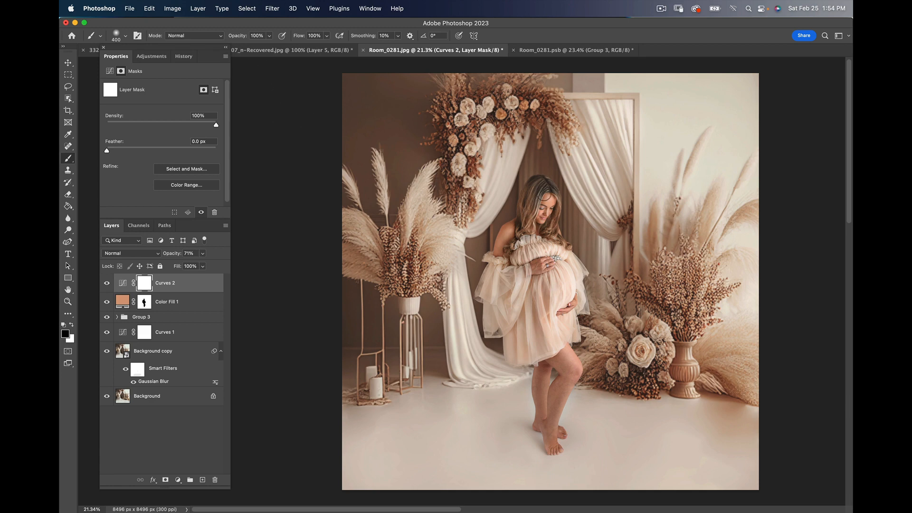
mouse_move(544, 198)
left_mouse_down()
mouse_move(517, 265)
mouse_move(539, 245)
mouse_move(568, 268)
mouse_move(564, 317)
mouse_move(535, 336)
mouse_move(562, 269)
mouse_move(567, 314)
mouse_move(551, 333)
mouse_move(556, 313)
mouse_move(537, 334)
left_mouse_up()
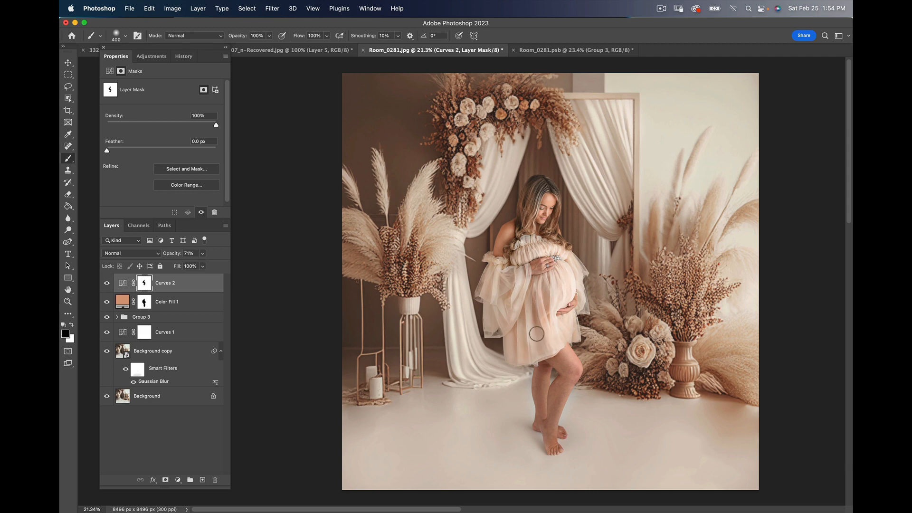
left_click_drag(432, 362, 414, 364)
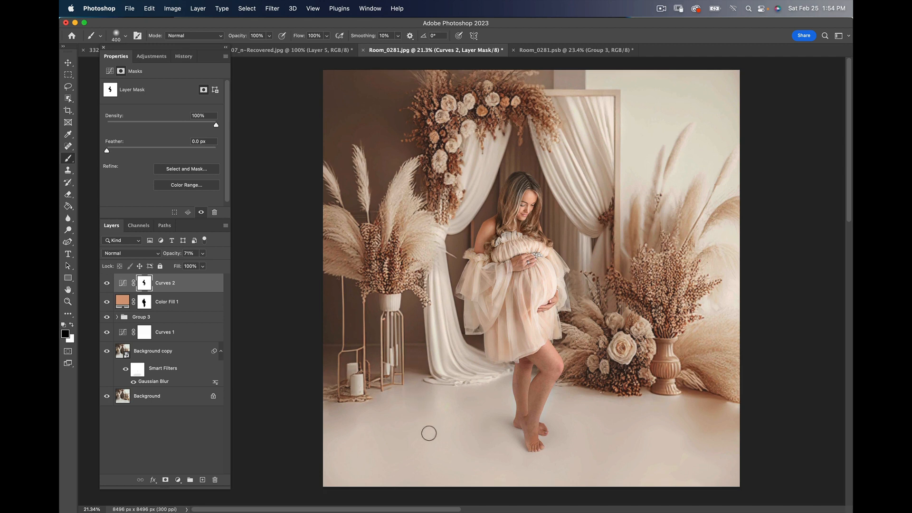